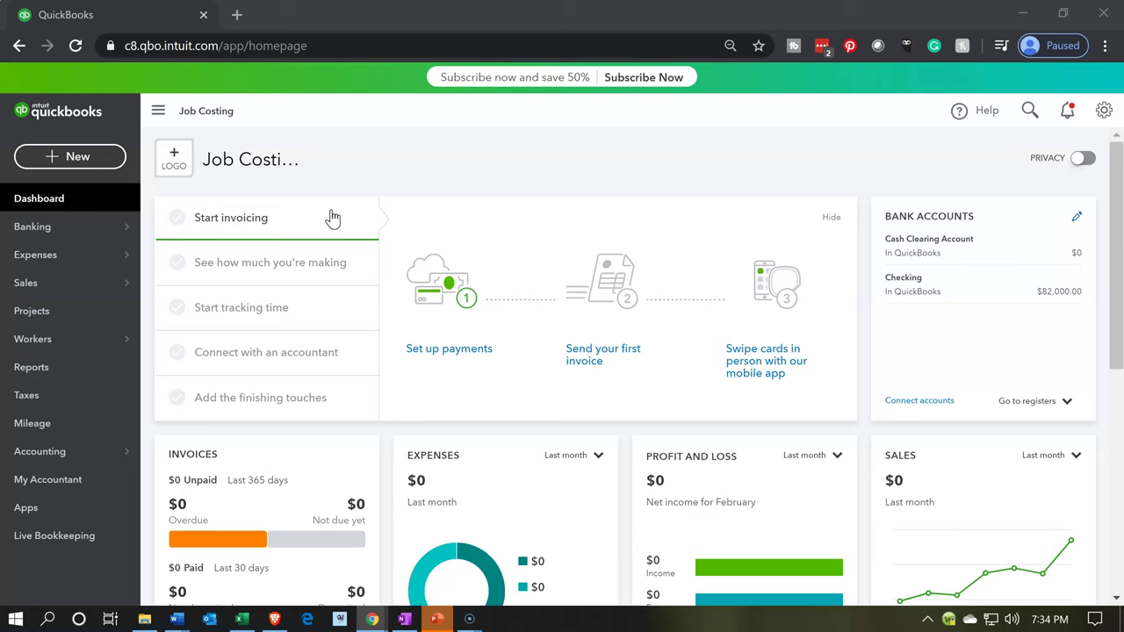
- Switch to the Excel job cost workbook and view the 1/20 Cost of goods sold entry on the Ex 1.20 sheet
key("alt+Tab")
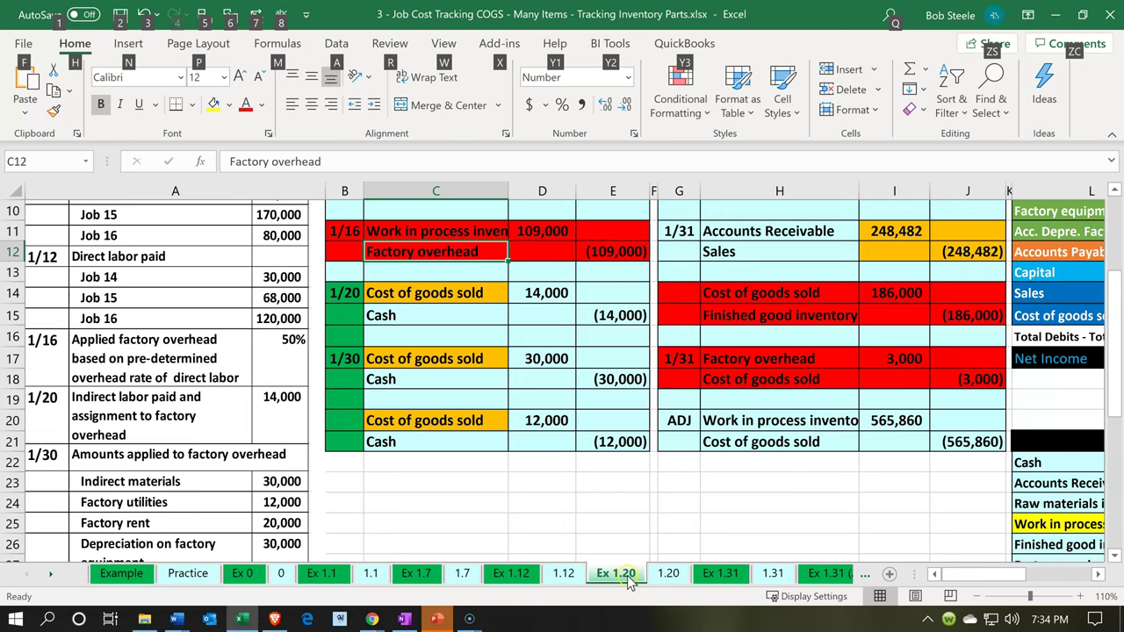
left_click(589, 401)
scroll(562, 387, "up", 1)
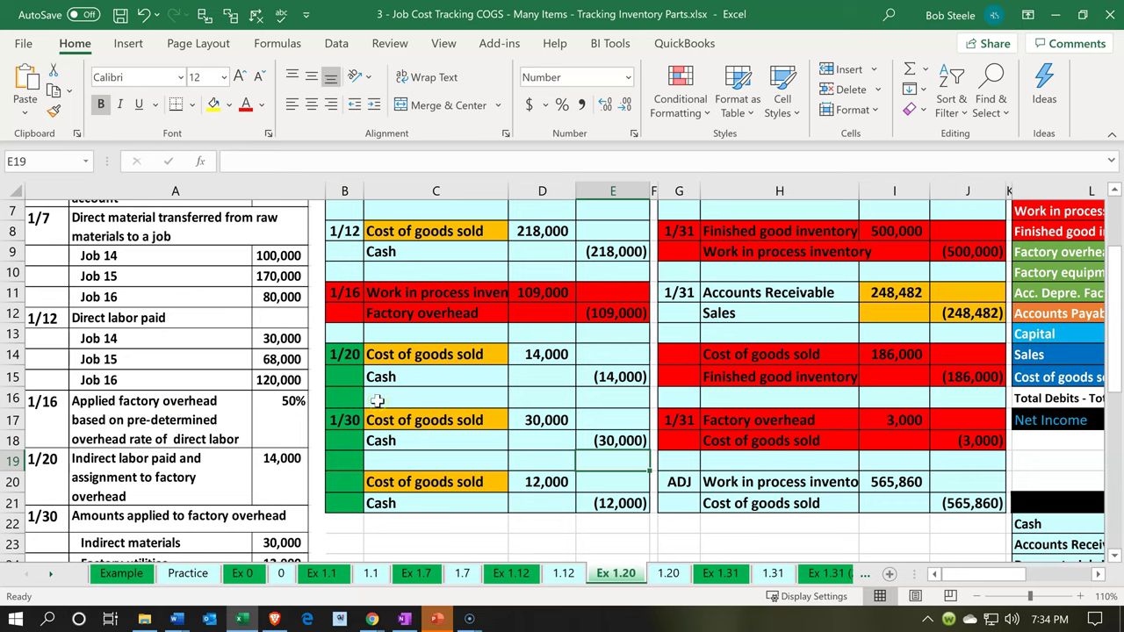
left_click(389, 356)
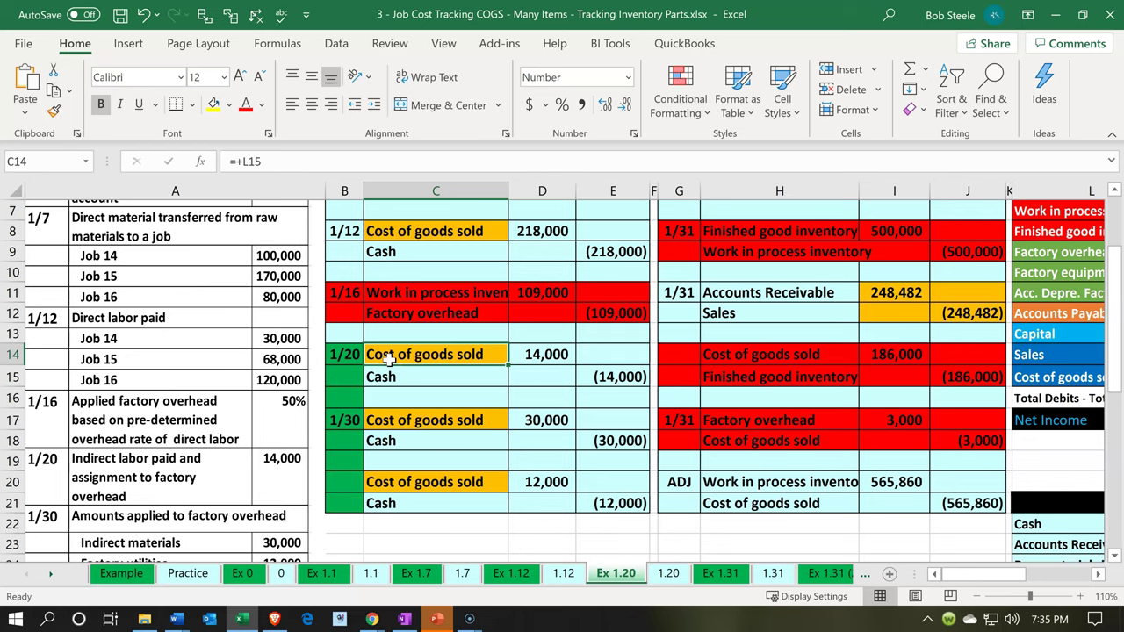
- Review the earlier journal entries from 1/20 back to the 1/1 raw materials inventory debit
key("Up")
key("Up")
key("Up")
key("Up")
key("Up")
key("Up")
key("Up")
key("Up")
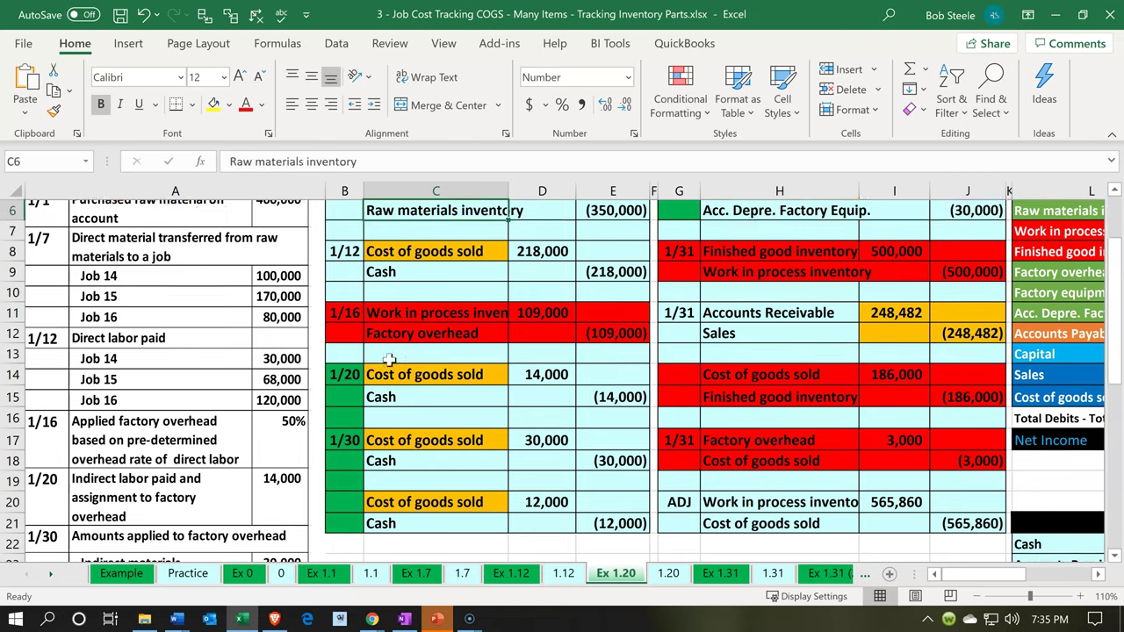
key("Up")
key("Up")
key("Up")
key("Up")
key("Up")
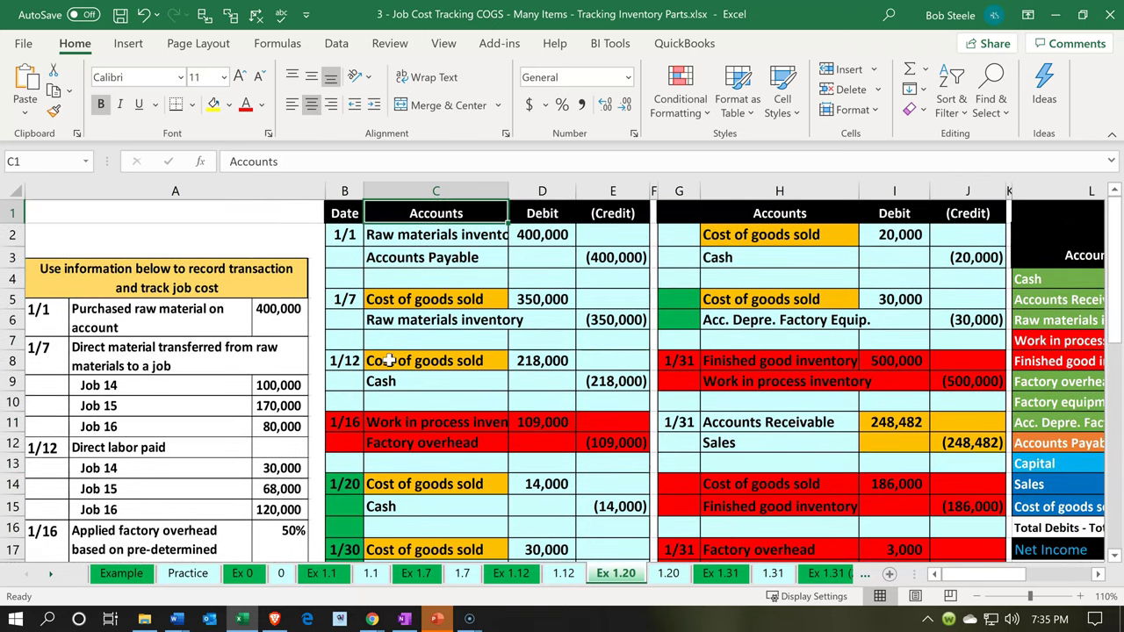
key("Down")
key("Right")
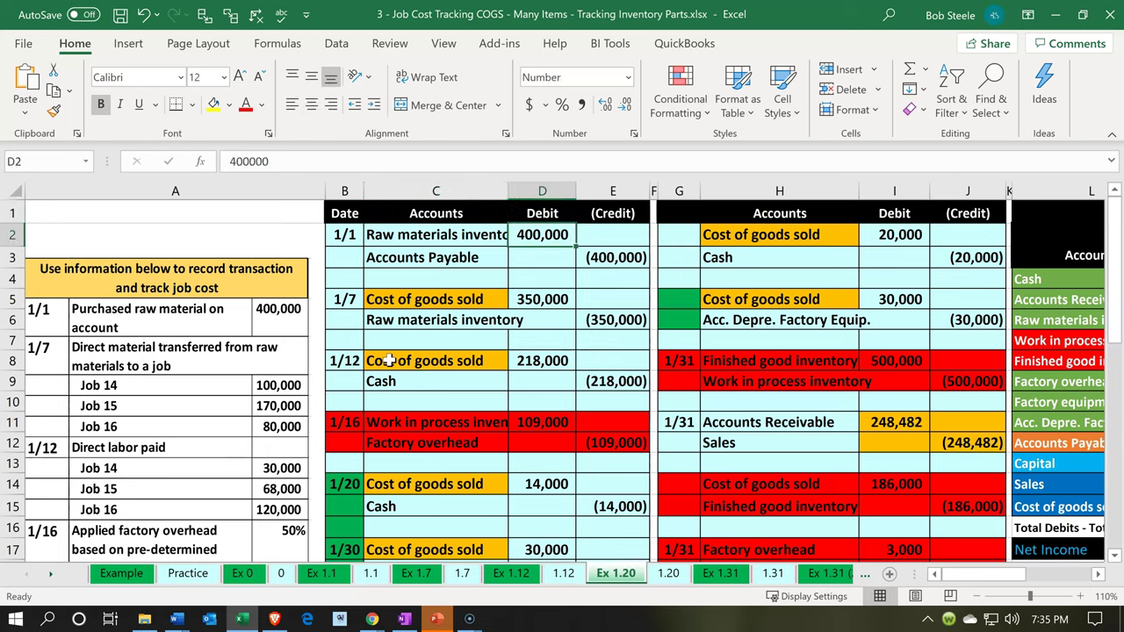
- Examine the trial balance beside the journal entries, focusing on the Finished good inventory account
key("Right")
key("Right")
key("Right")
key("Right")
key("Right")
key("Right")
key("Right")
key("Right")
key("Right")
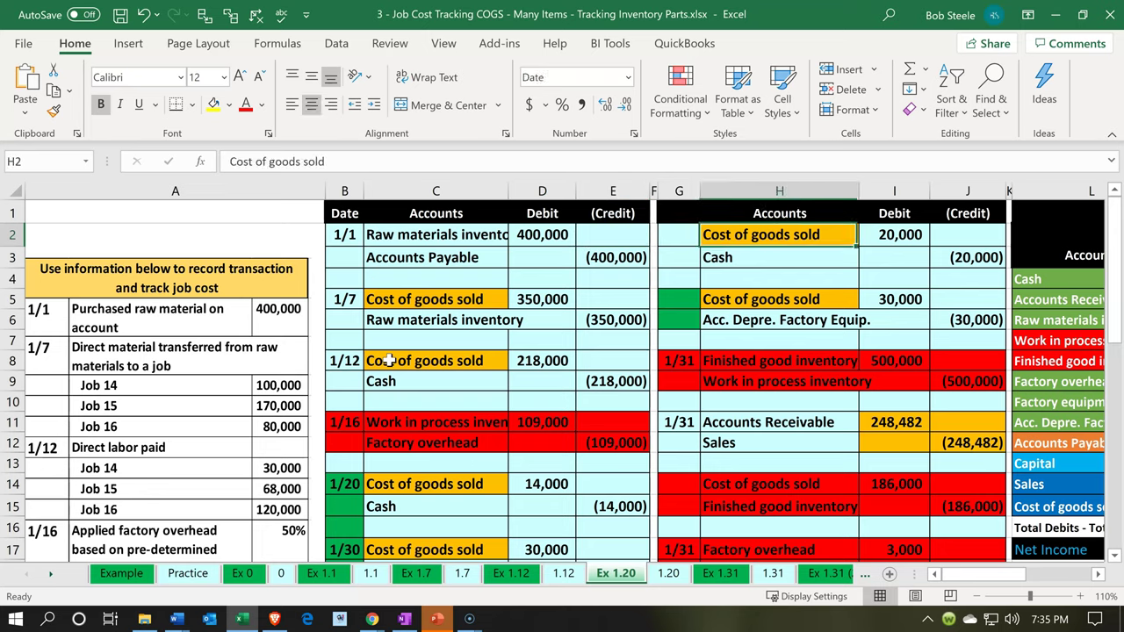
key("Right")
key("Right")
key("Right")
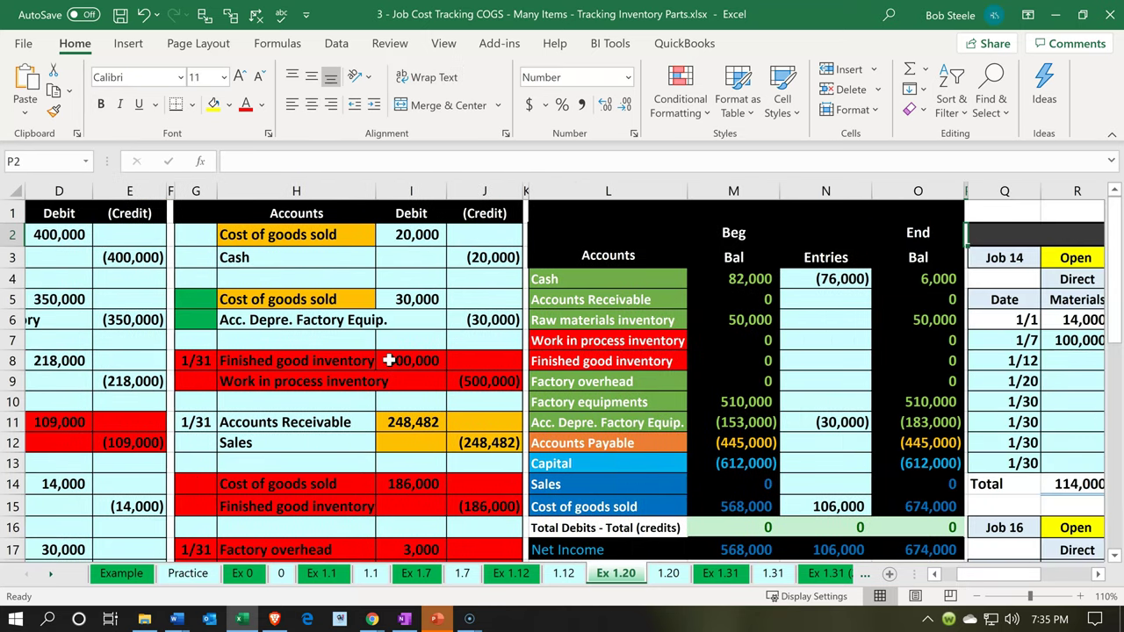
left_click(567, 359)
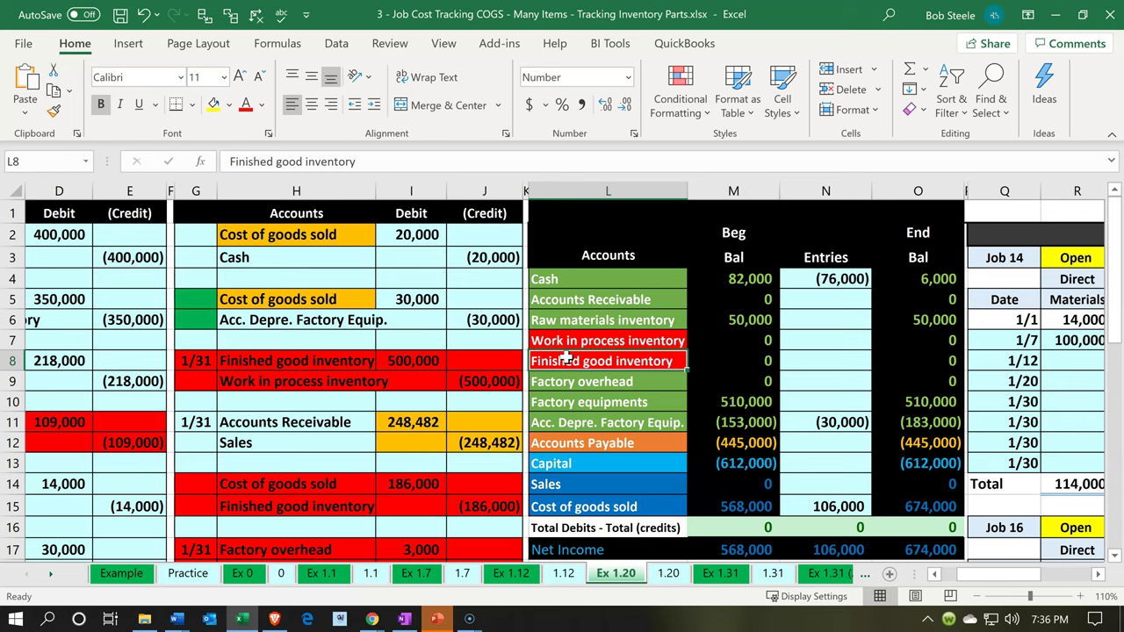
- Return to the transaction list and read the 1/20 item for indirect labor assigned to factory overhead
key("Left")
key("Left")
key("Left")
key("Left")
key("Left")
key("Left")
key("Left")
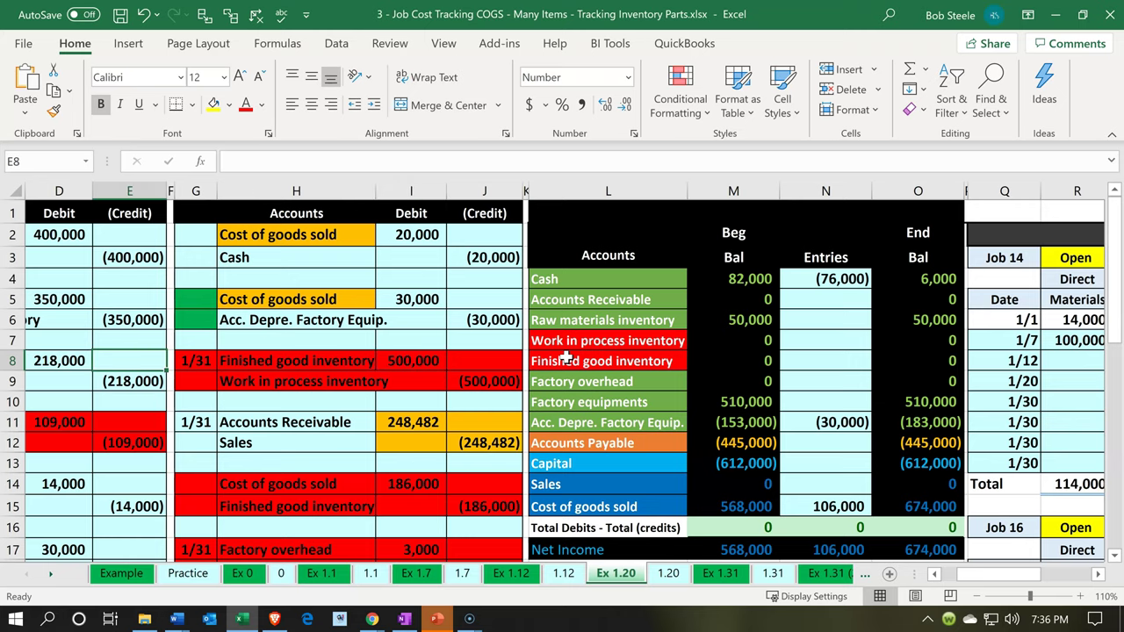
key("Left")
key("Left")
key("Left")
key("Left")
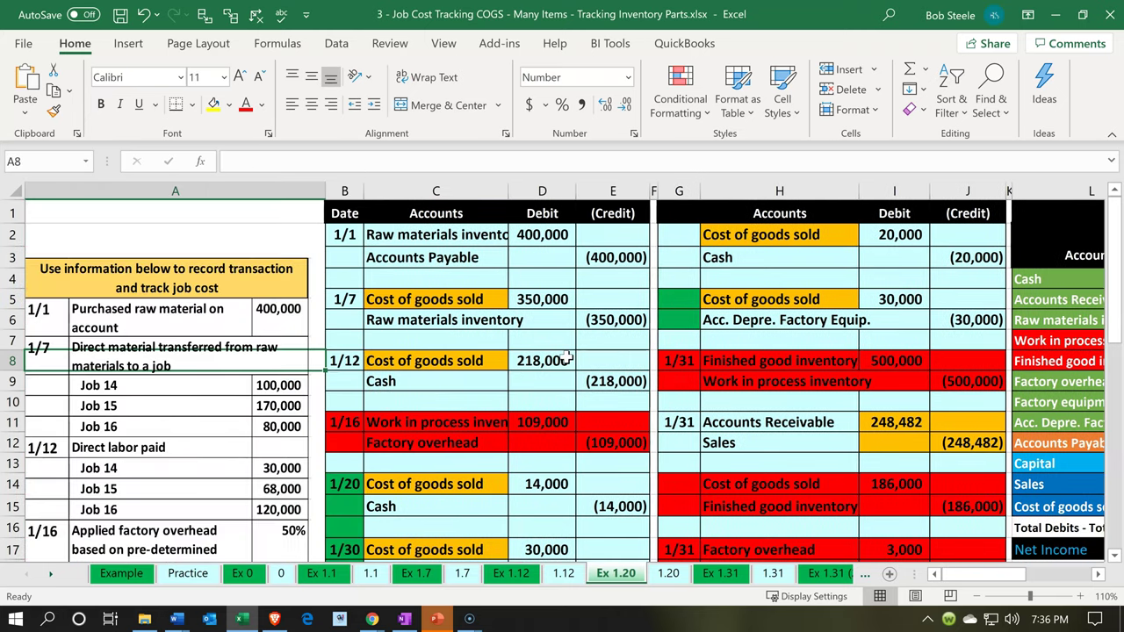
scroll(566, 358, "down", 1)
scroll(567, 355, "down", 1)
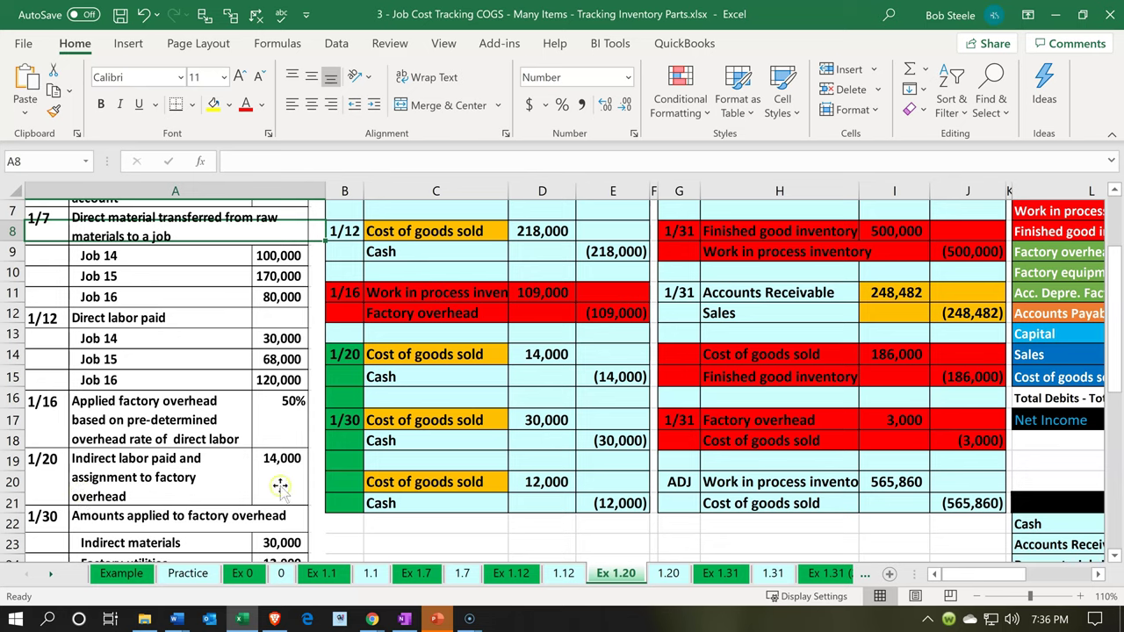
- Examine the 1/20 journal entry, from the Cost of goods sold debit to the Cash credit
left_click(437, 362)
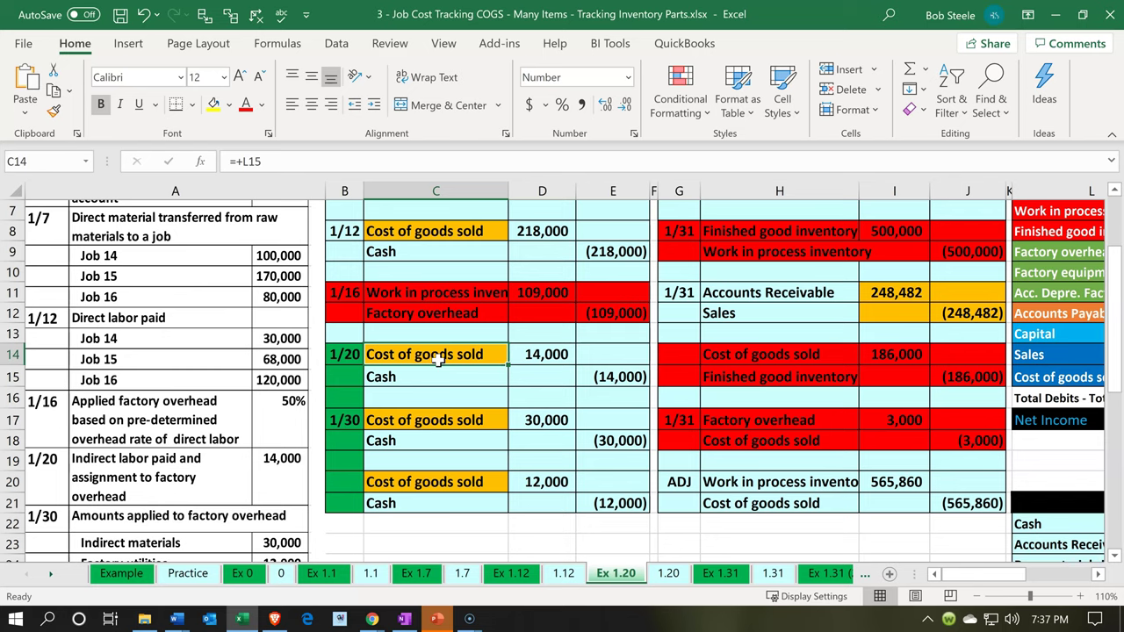
key("Right")
key("Down")
key("Right")
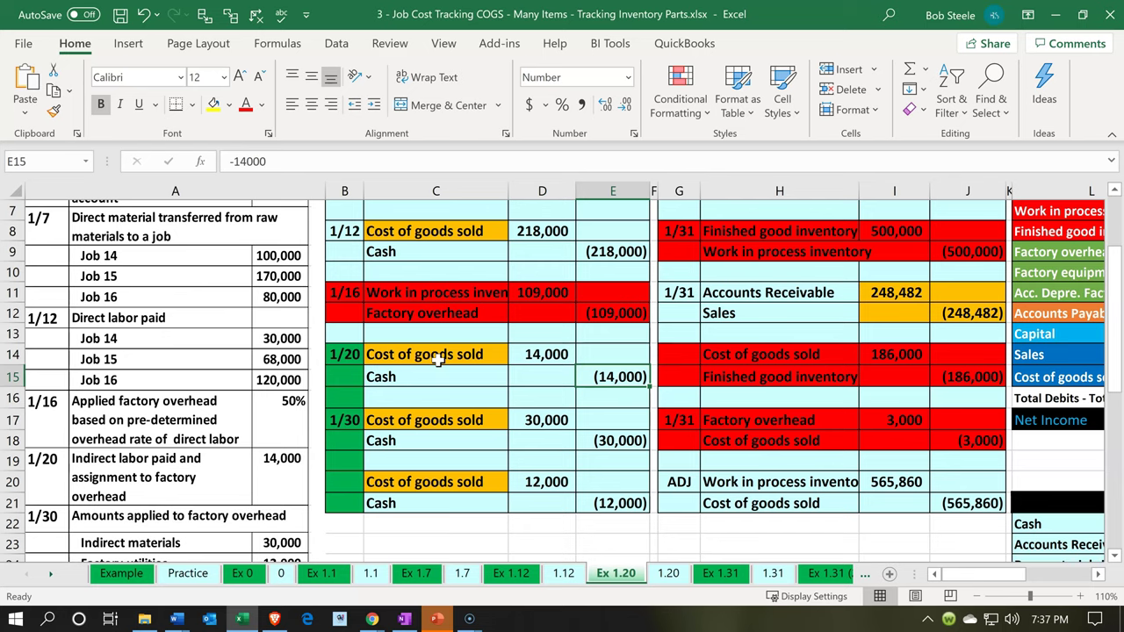
- Go past the trial balance to the Job Cost Record and view the Job 14 and Job 15 schedules
key("Right")
key("Right")
key("Right")
key("Right")
key("Right")
key("Right")
key("Right")
key("Right")
key("Right")
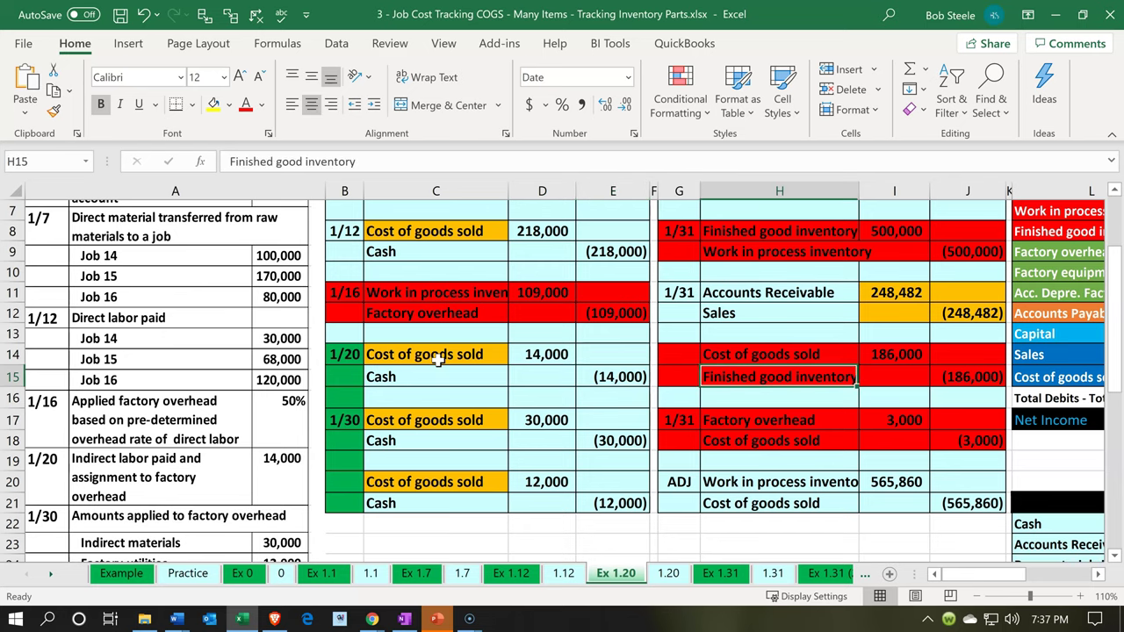
key("Right")
key("Right")
key("Right")
key("Right")
key("Right")
key("Right")
key("Right")
key("Right")
key("Right")
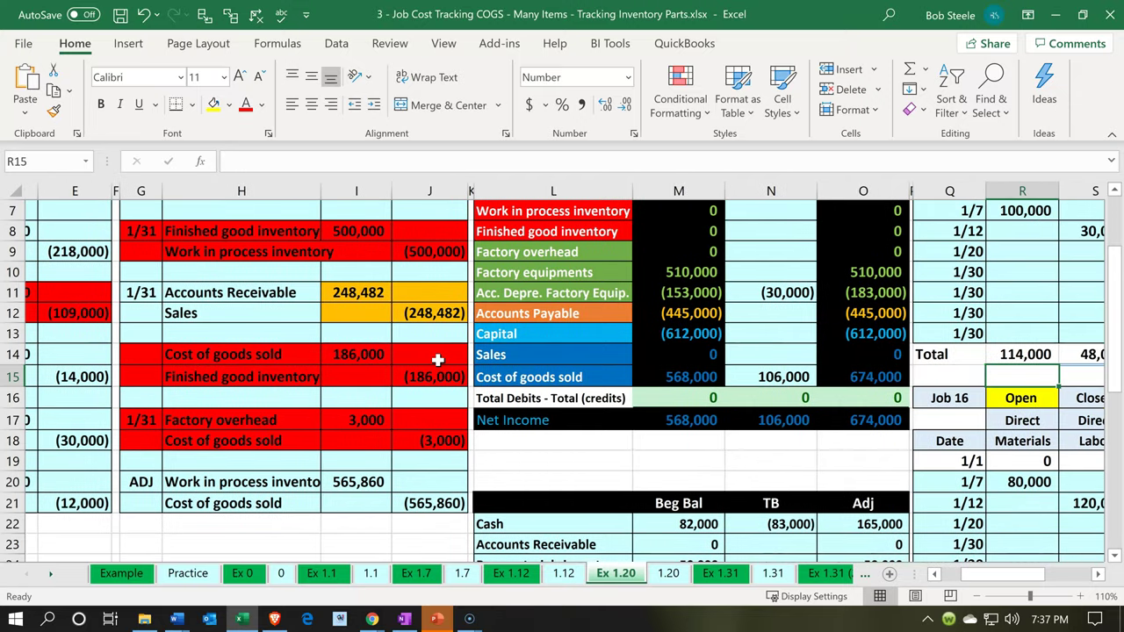
key("Right")
key("Right")
key("Right")
key("Right")
key("Right")
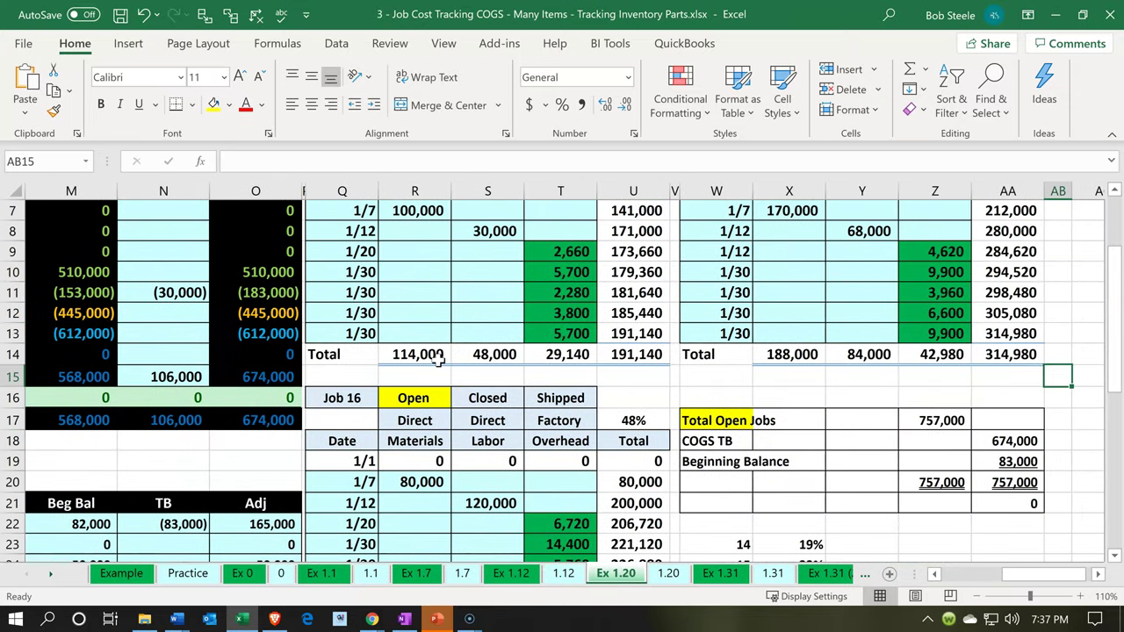
scroll(437, 355, "up", 2)
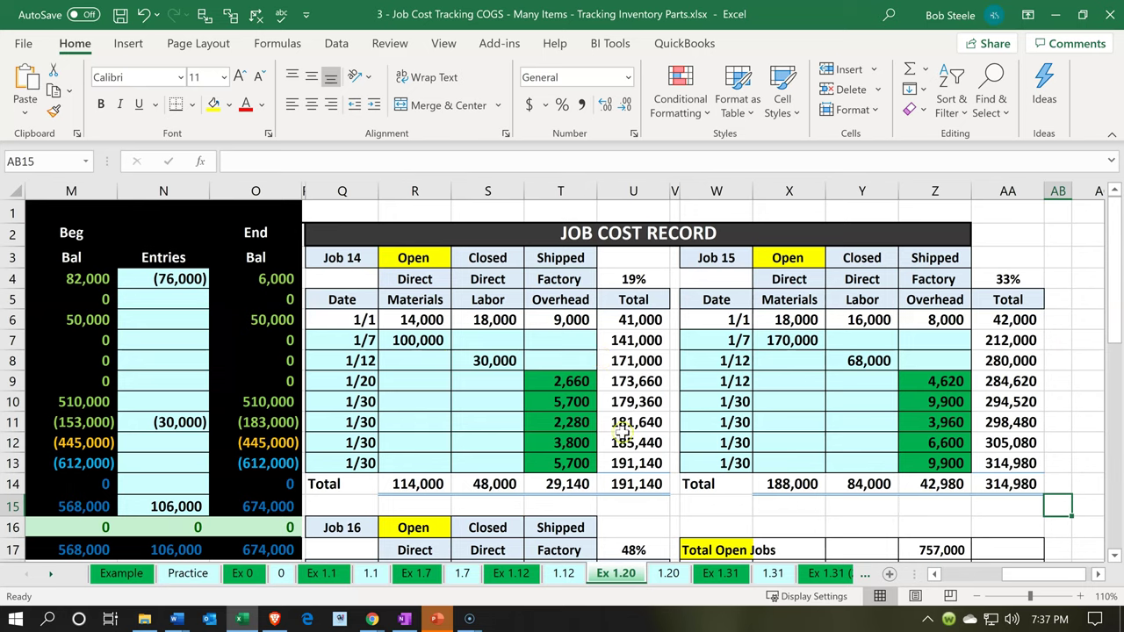
- Inspect the formula behind Job 14's 1/20 factory overhead amount in T9, leaving it as is
left_click(556, 380)
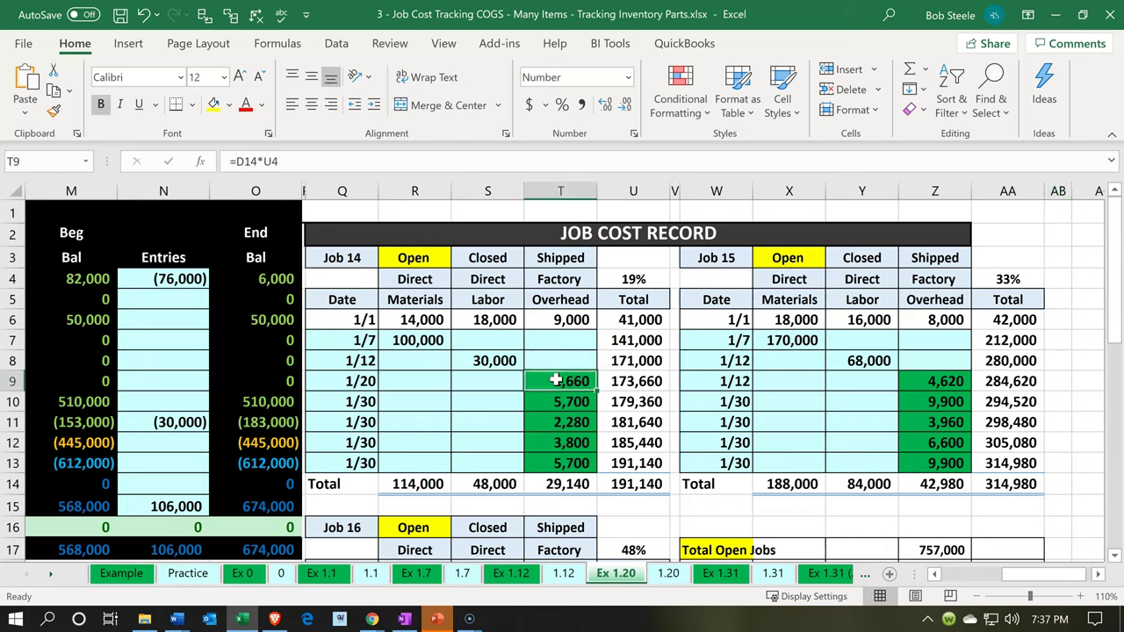
double_click(556, 379)
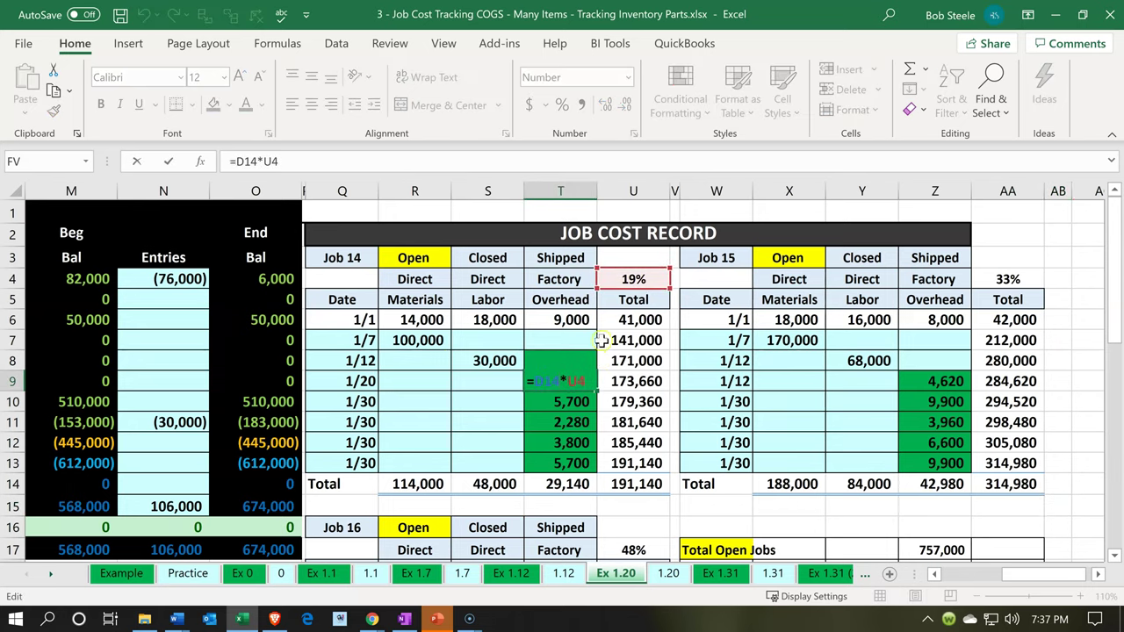
key("Return")
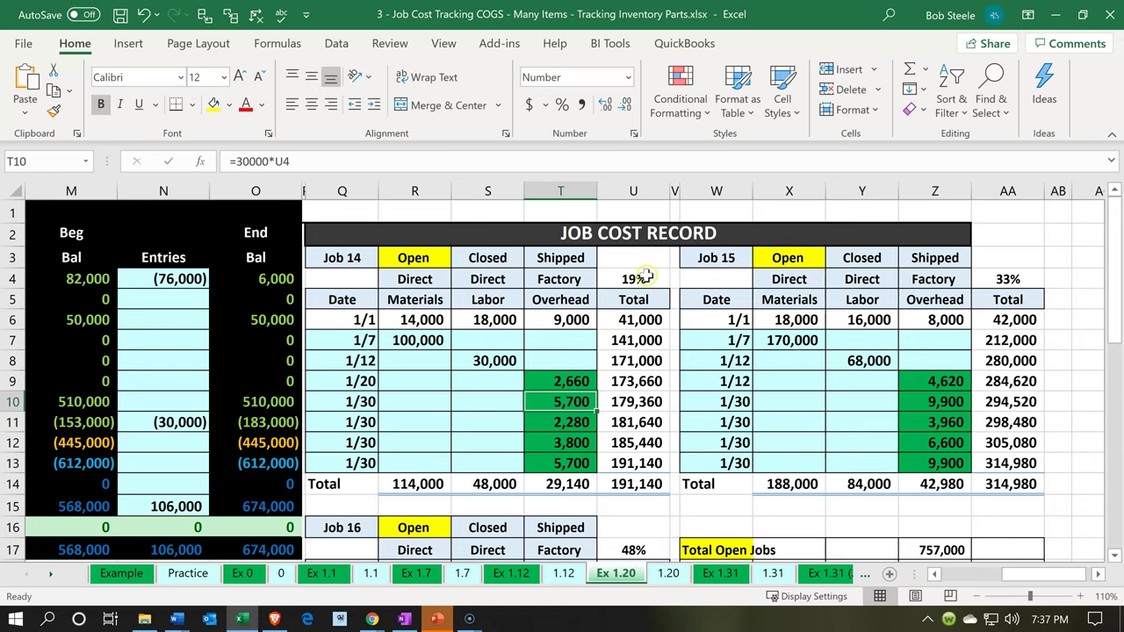
- Check the overhead allocation percentages for Jobs 14, 15 and 16 and the percentage table that feeds them
left_click(643, 279)
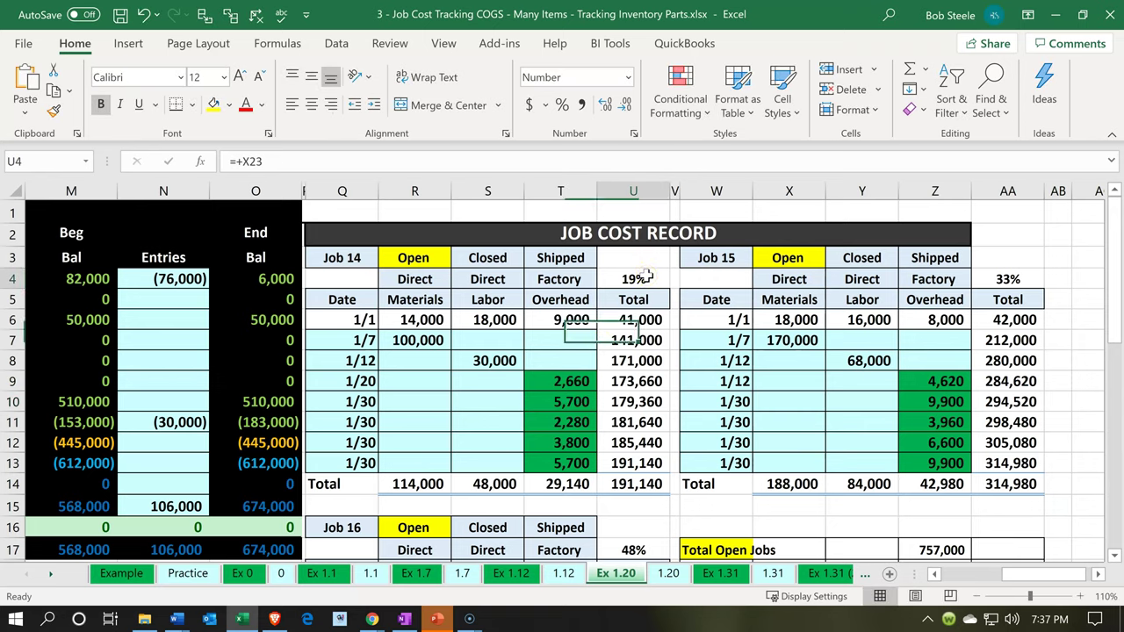
left_click(1006, 279)
scroll(883, 303, "down", 1)
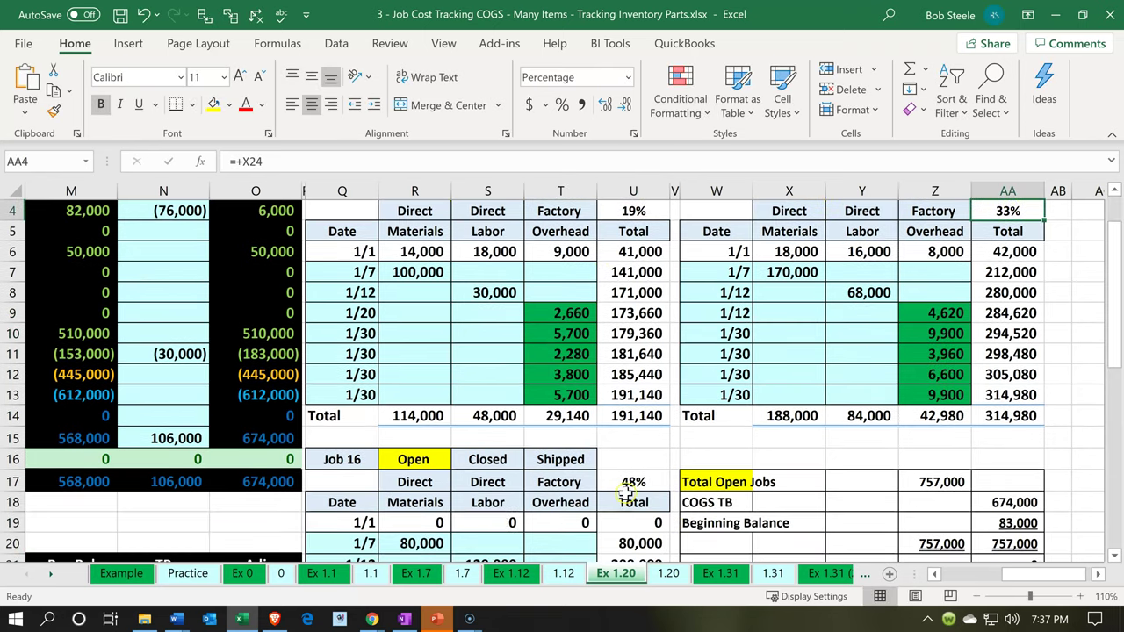
left_click(628, 499)
left_click(625, 482)
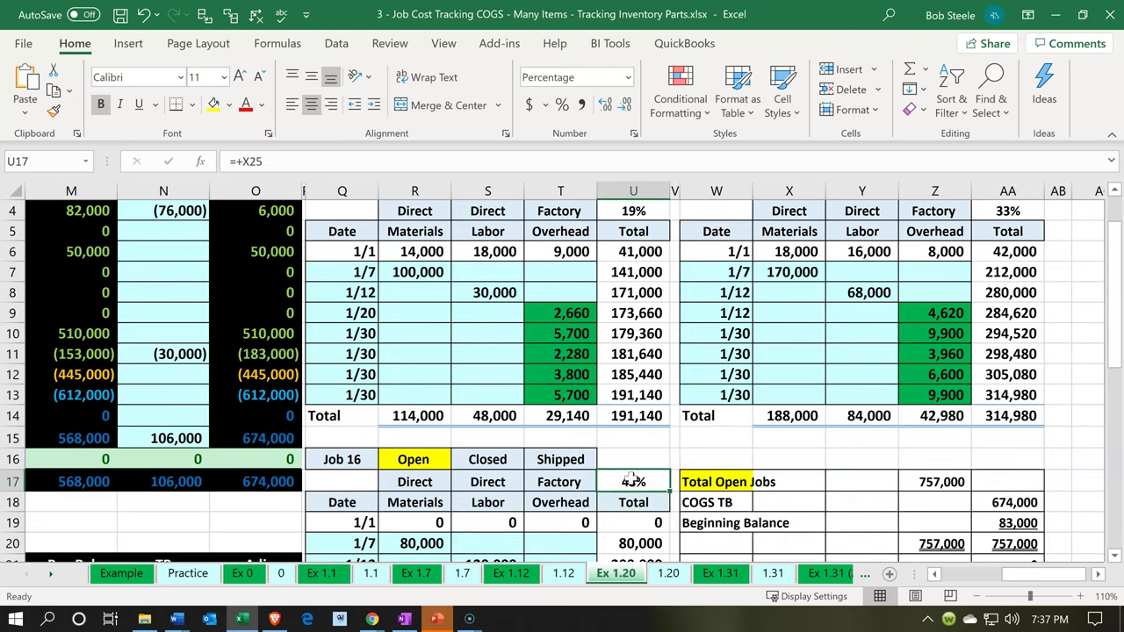
scroll(631, 479, "down", 4)
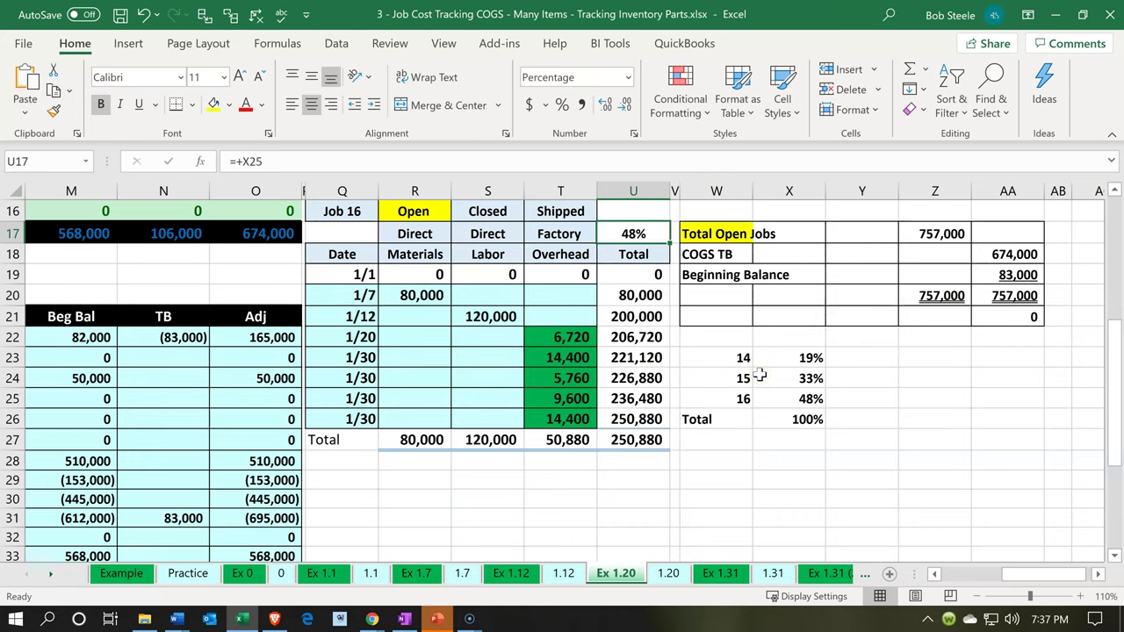
scroll(759, 375, "up", 5)
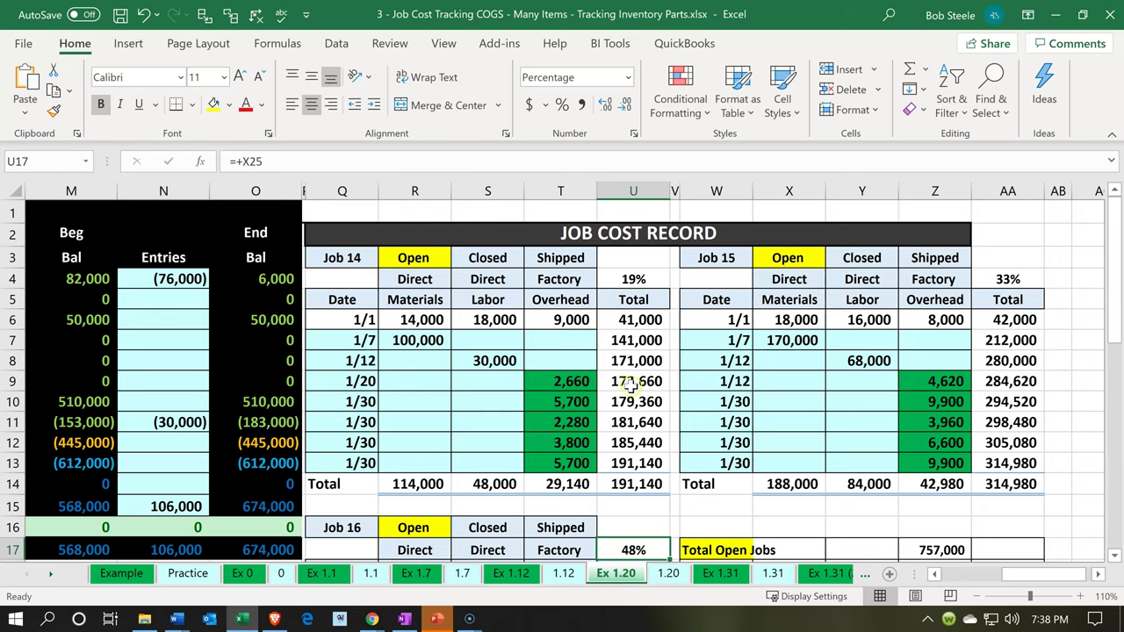
- Compare the jobs' 1/20 factory overhead amounts and select those of Job 14 and Job 16 together to read their sum
left_click(576, 380)
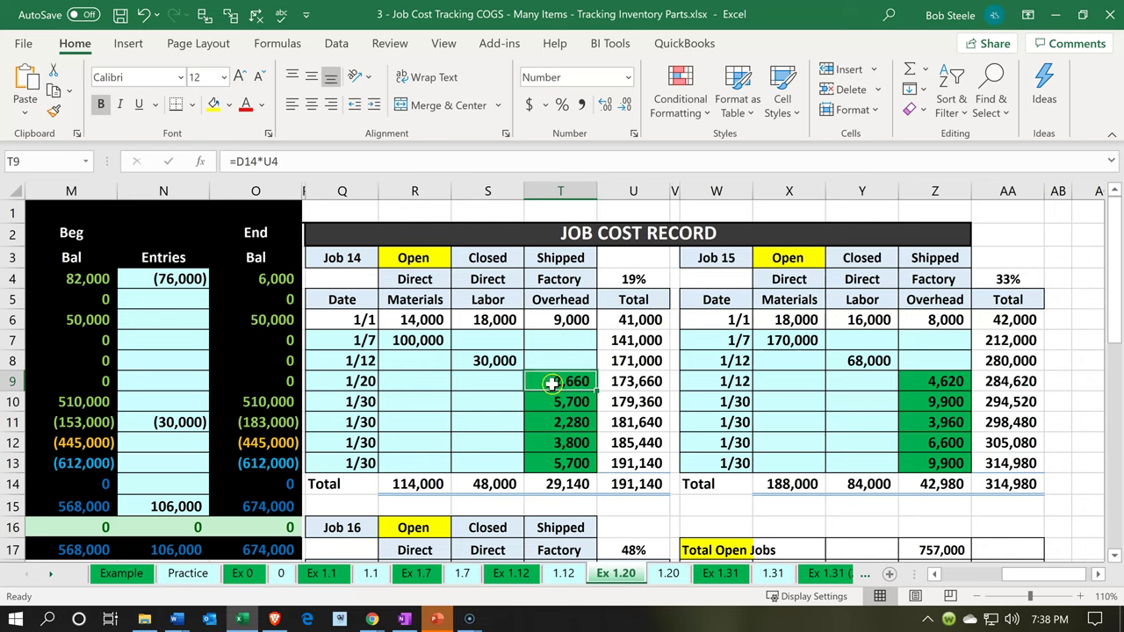
left_click(914, 386)
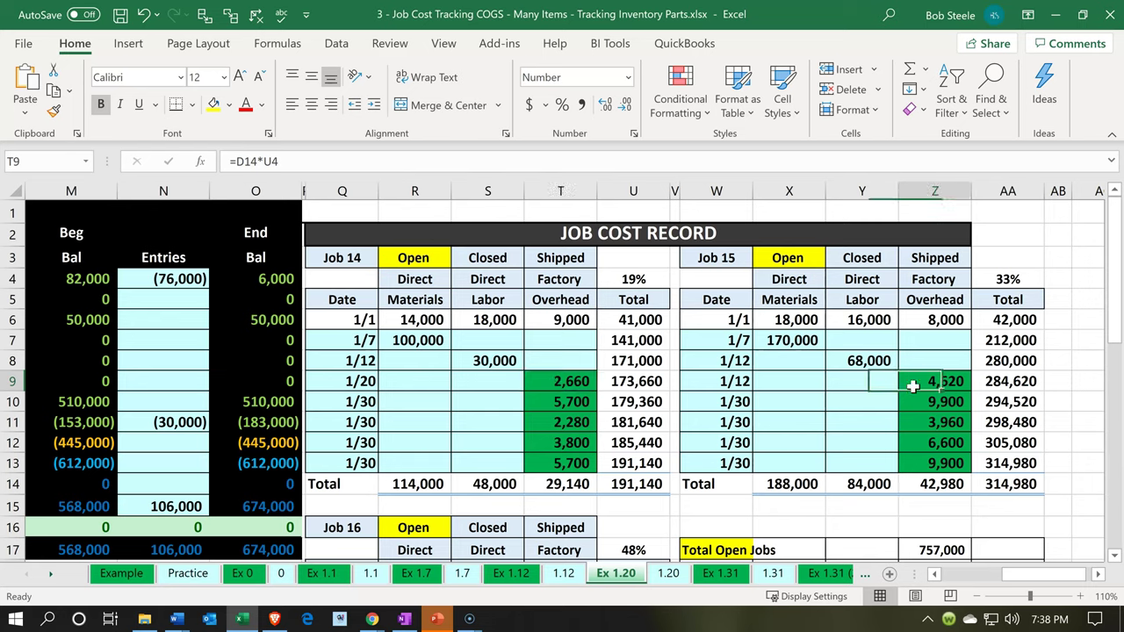
left_click(536, 379)
scroll(538, 383, "down", 1)
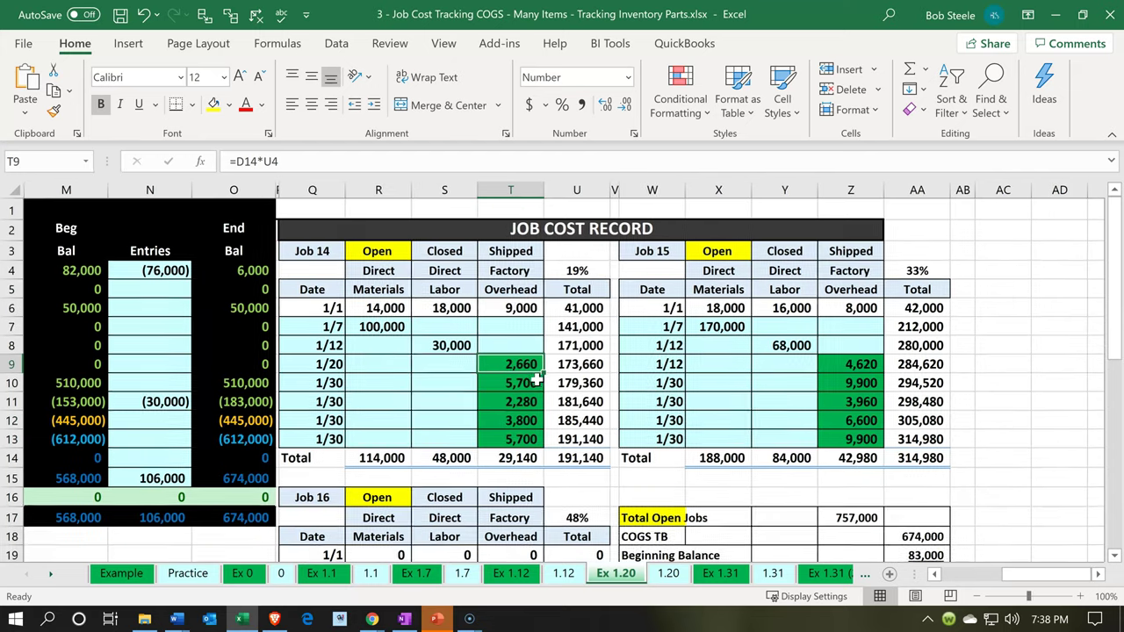
scroll(536, 380, "up", 2)
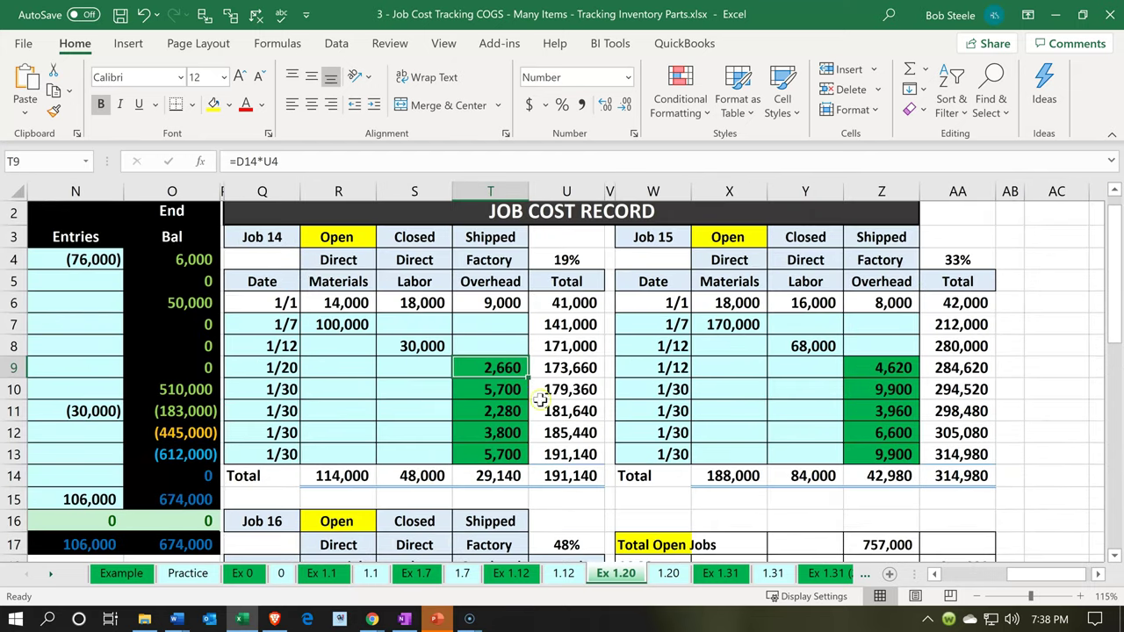
scroll(500, 523, "down", 2)
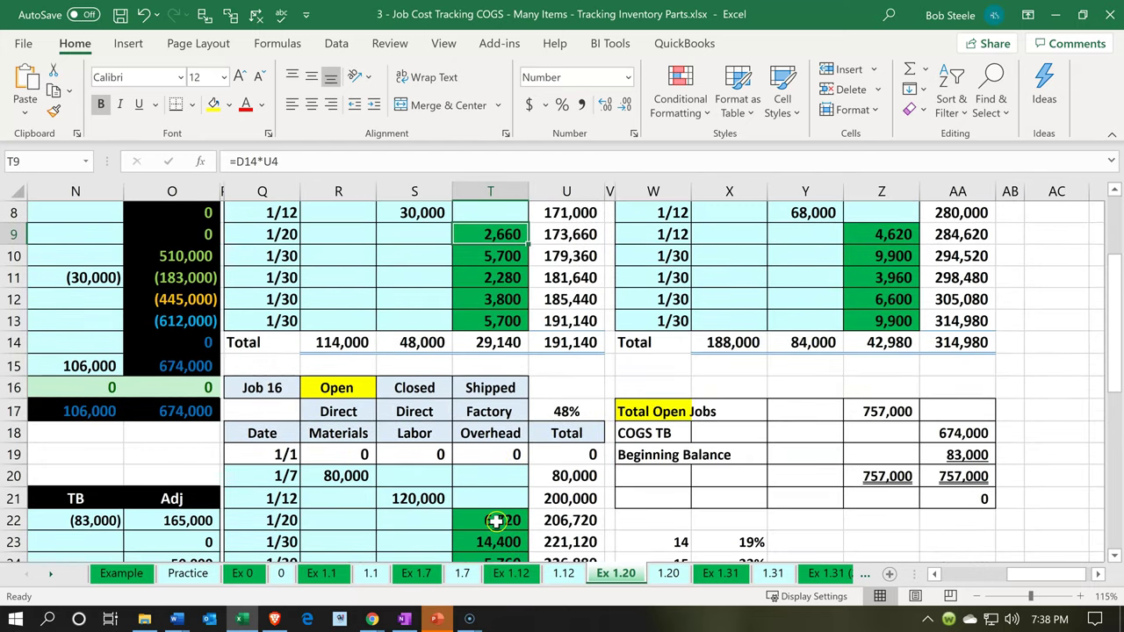
left_click(496, 521, "ctrl")
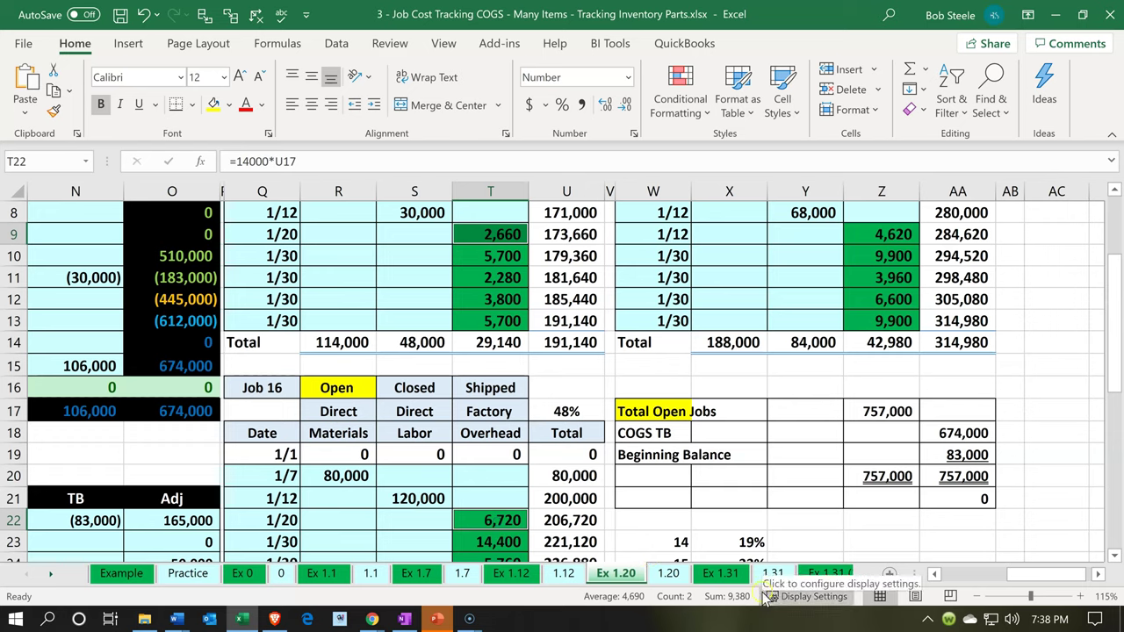
- Return from the Job Cost Record to the transaction list and view it alongside the journal entries
left_click(410, 306)
key("Left")
key("Left")
key("Left")
key("Left")
key("Left")
key("Left")
key("Left")
key("Left")
key("Left")
key("Left")
key("Left")
key("Left")
key("Left")
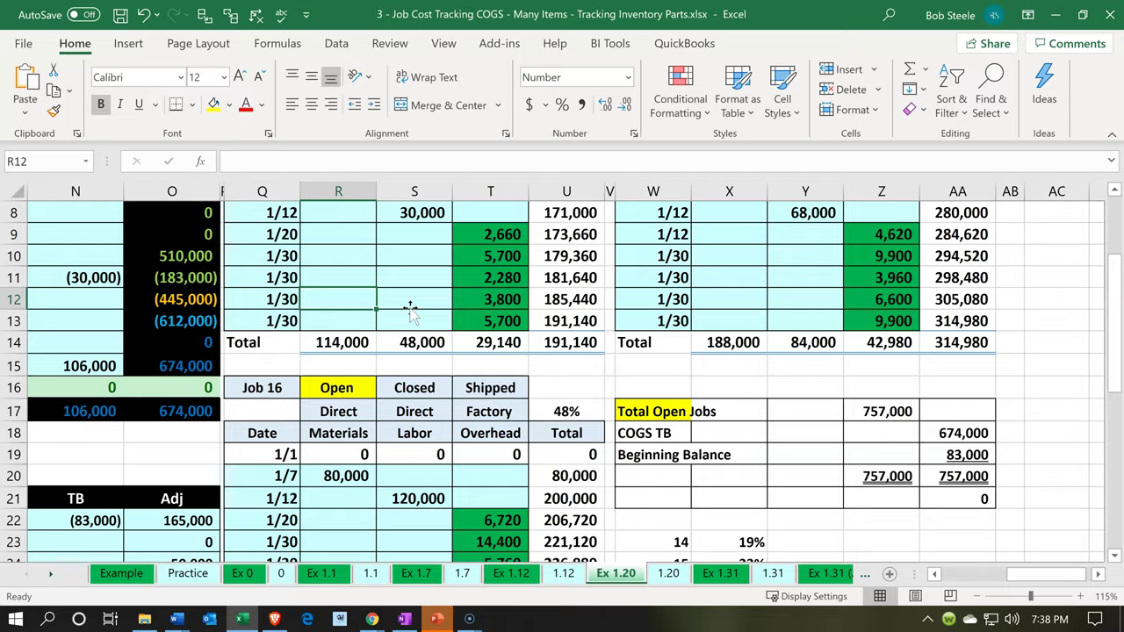
key("Left")
key("Left")
key("Left")
key("Left")
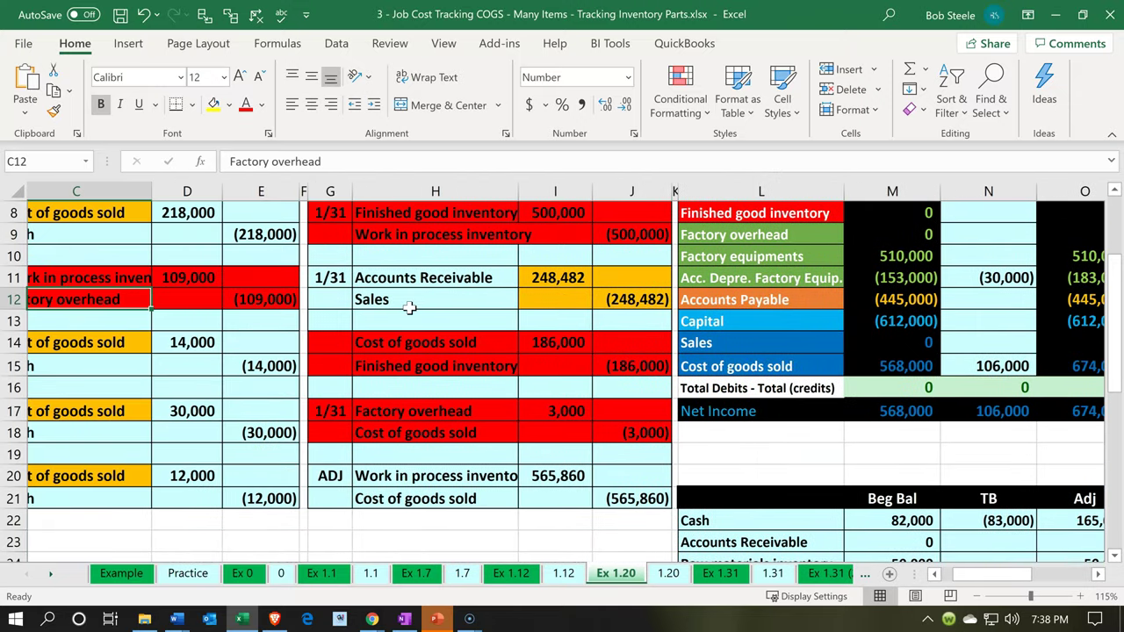
key("Left")
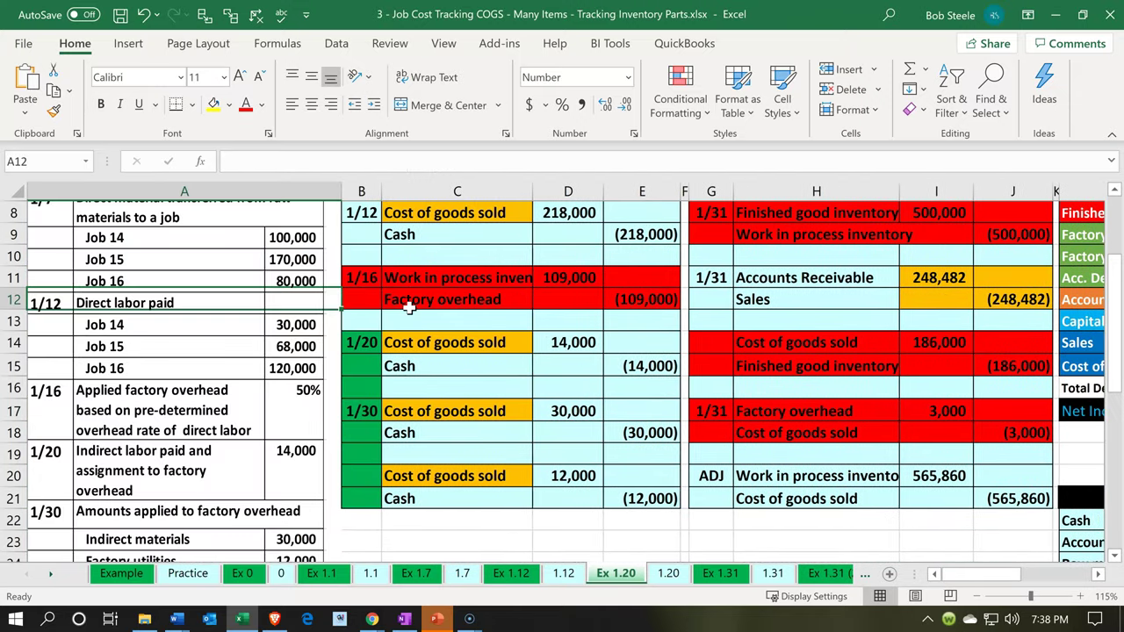
- Compare the 1/20 cost of goods sold entry with the Job Cost Record's 1/20 overhead amounts and return to the transaction list
left_click(593, 337)
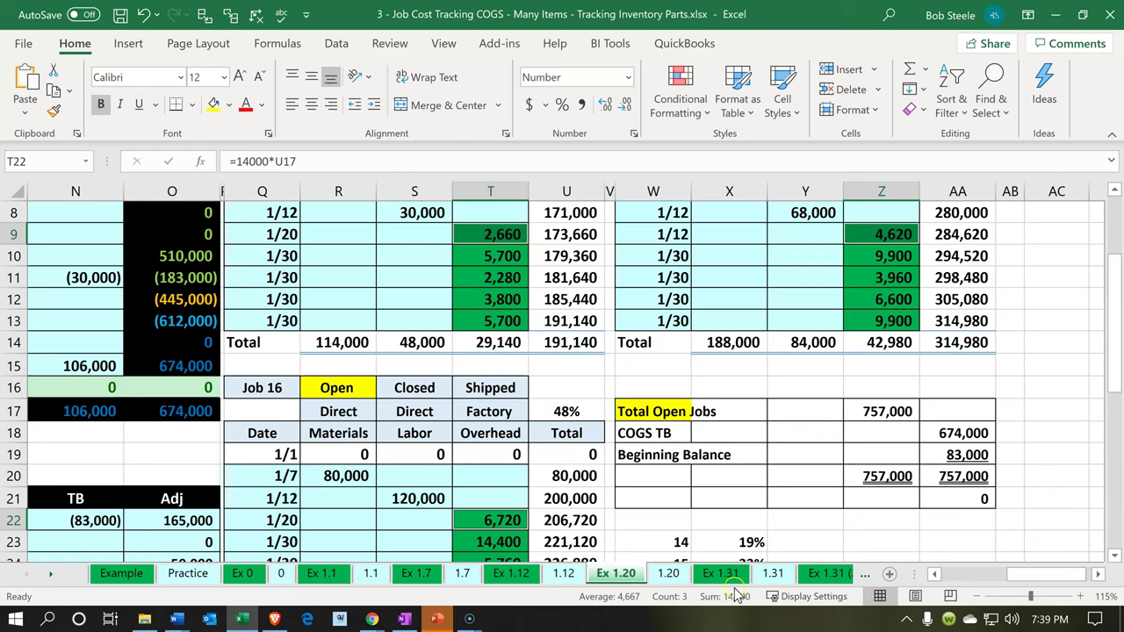
left_click(569, 346)
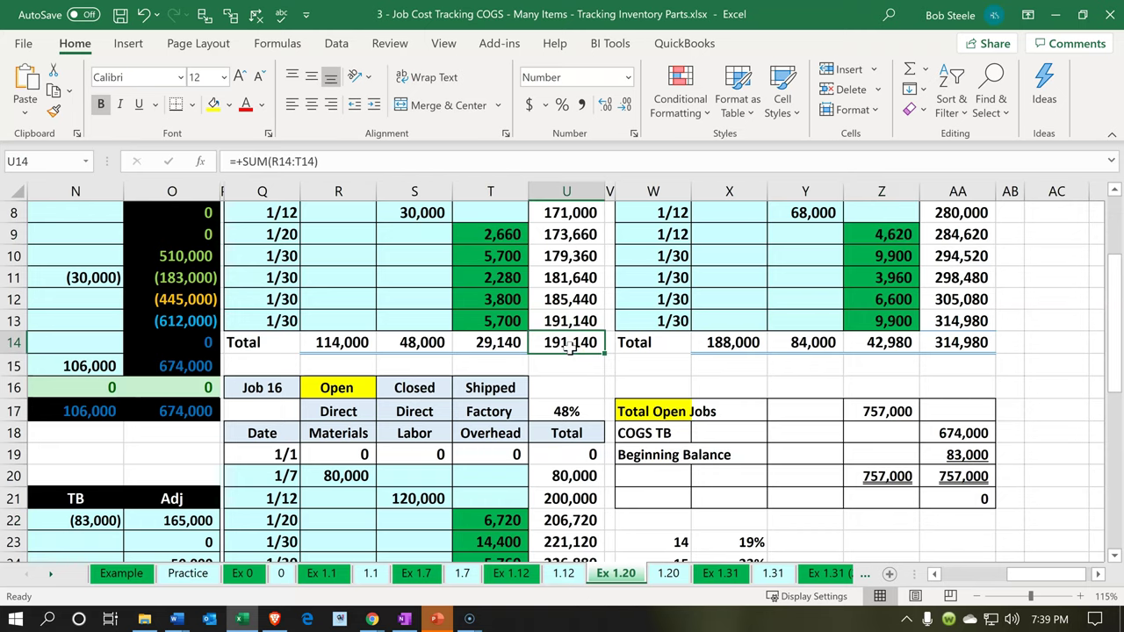
key("Left")
key("Left")
key("Left")
key("Left")
key("Left")
key("Left")
key("Left")
key("Left")
key("Left")
key("Left")
key("Left")
key("Left")
key("Left")
key("Left")
key("Left")
key("Left")
key("Left")
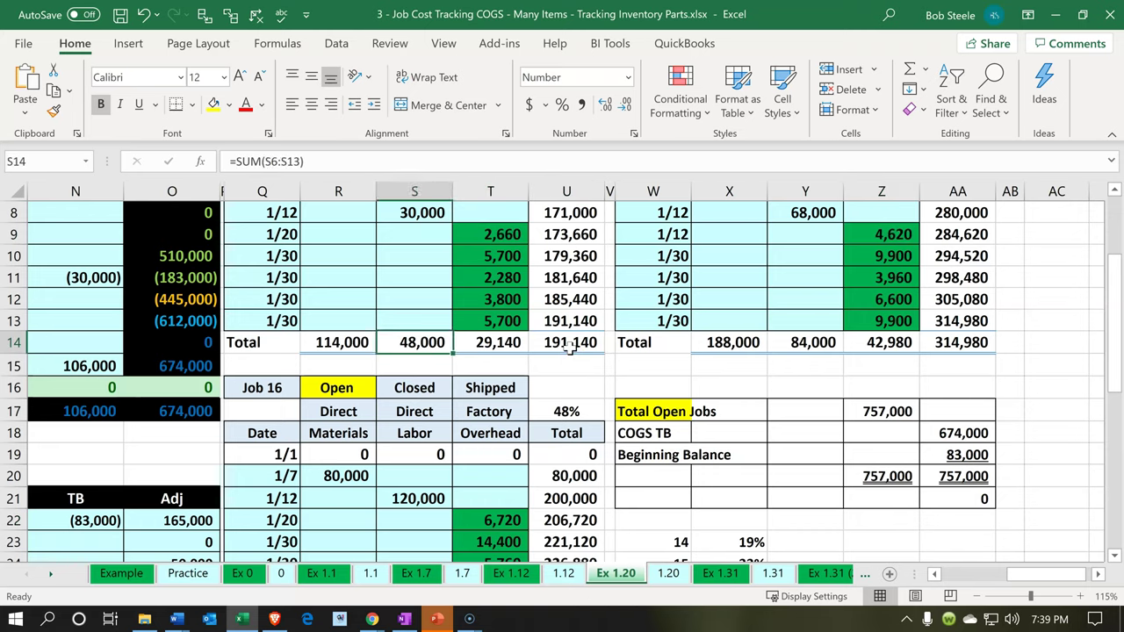
key("Left")
key("Left")
key("Left")
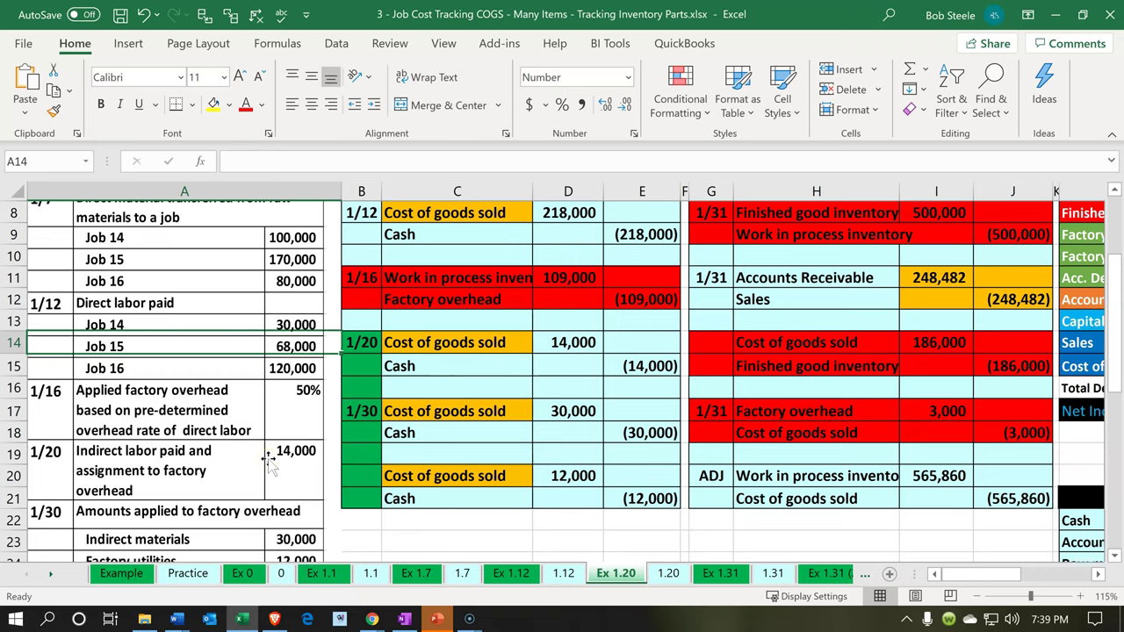
- Read the 1/30 factory overhead items in the transaction list alongside the 1/30 journal entries
scroll(268, 461, "down", 1)
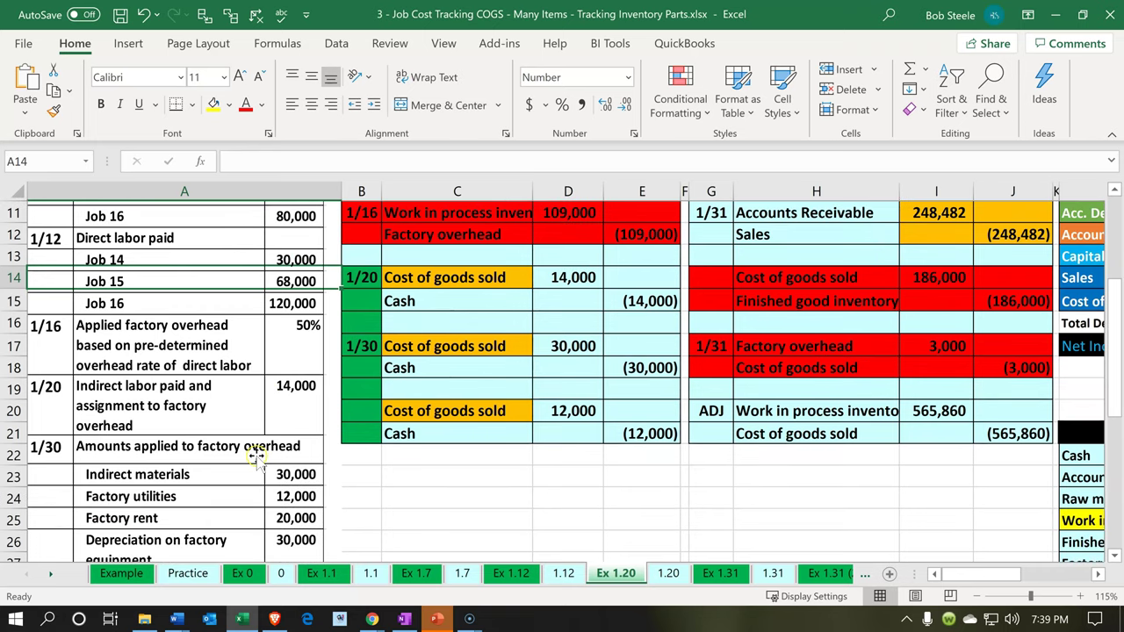
scroll(254, 457, "down", 1)
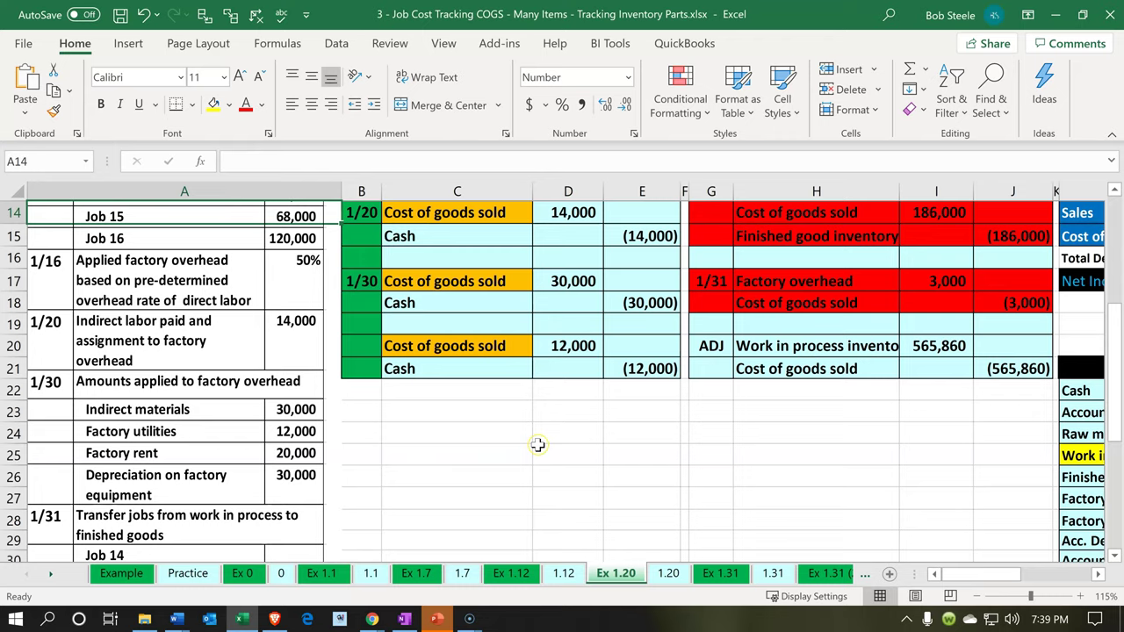
scroll(537, 445, "up", 1)
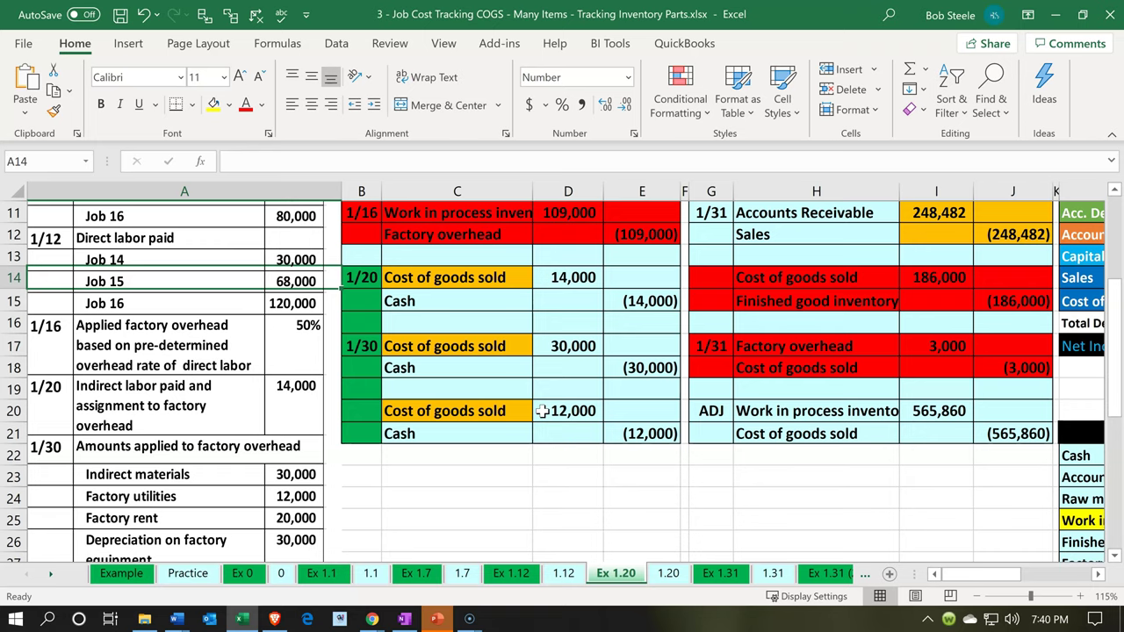
scroll(543, 411, "down", 1)
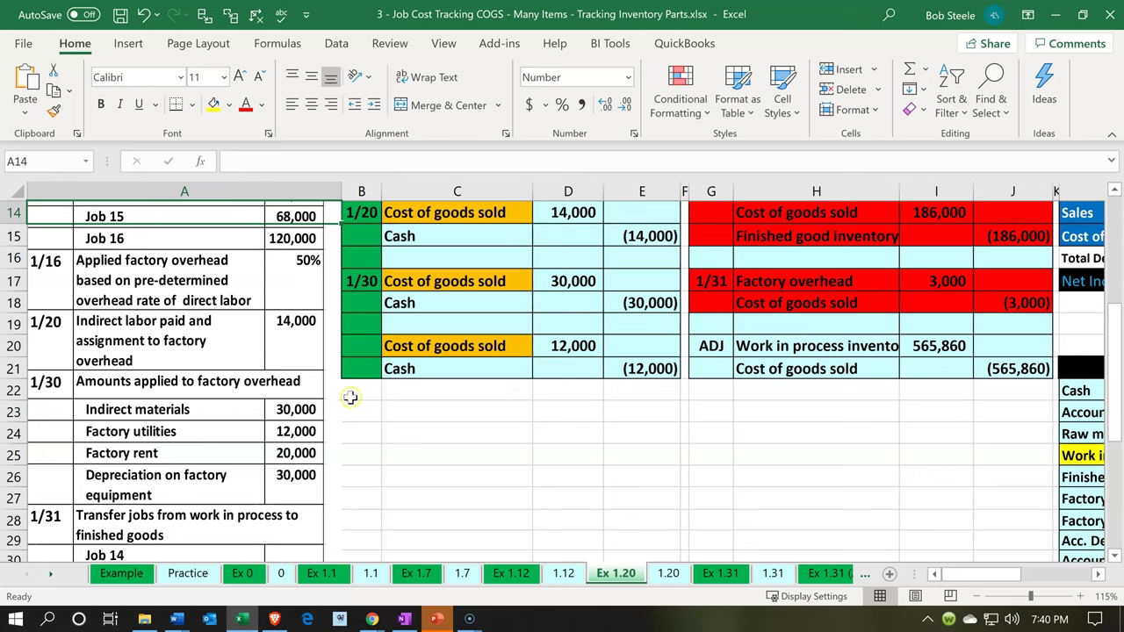
- Inspect the 1/30 cost of goods sold debit in D17 and go across to the Job Cost Record and Total Open Jobs
left_click(543, 287)
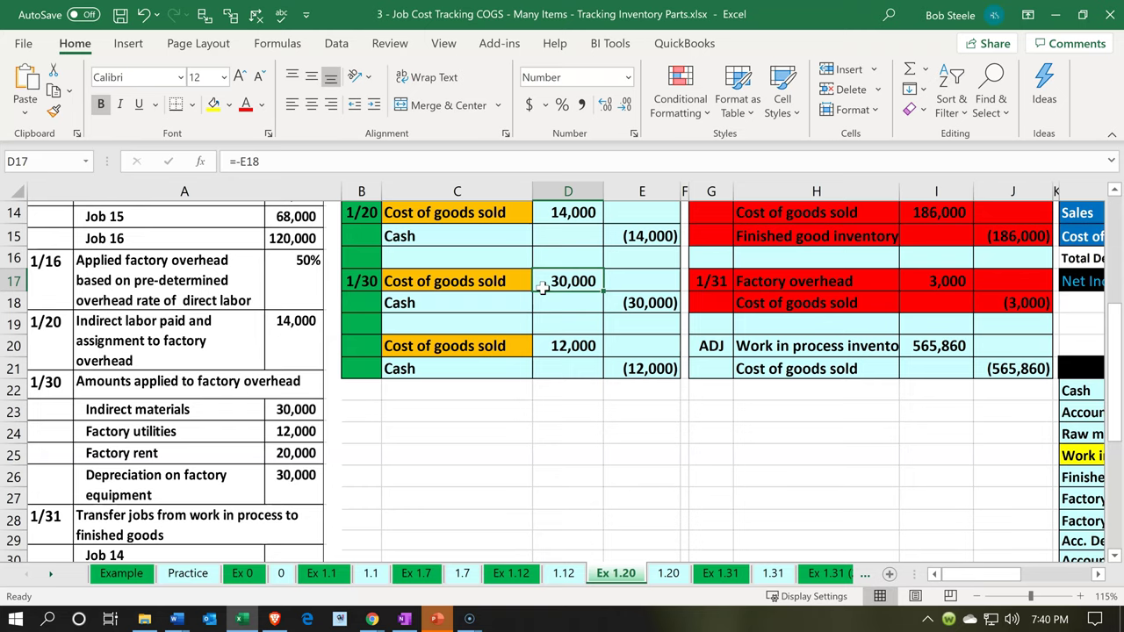
key("Right")
key("Right")
key("Right")
key("Right")
key("Right")
key("Right")
key("Right")
key("Right")
key("Right")
key("Right")
key("Right")
key("Right")
key("Right")
key("Right")
key("Right")
key("Right")
key("Right")
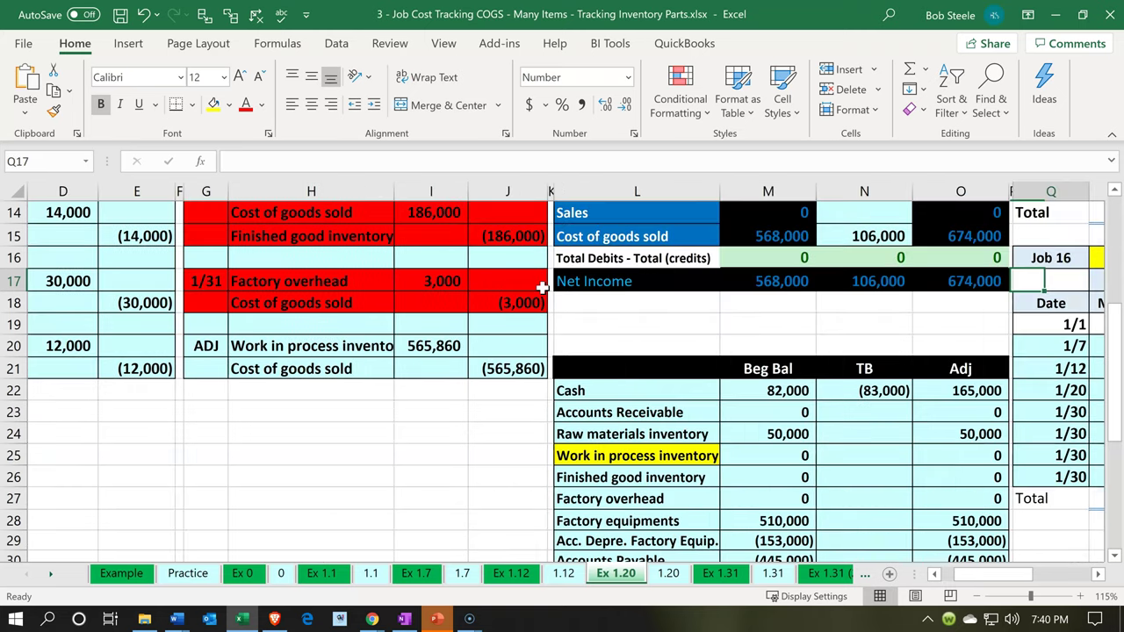
key("Right")
key("Right")
key("Right")
key("Right")
key("Right")
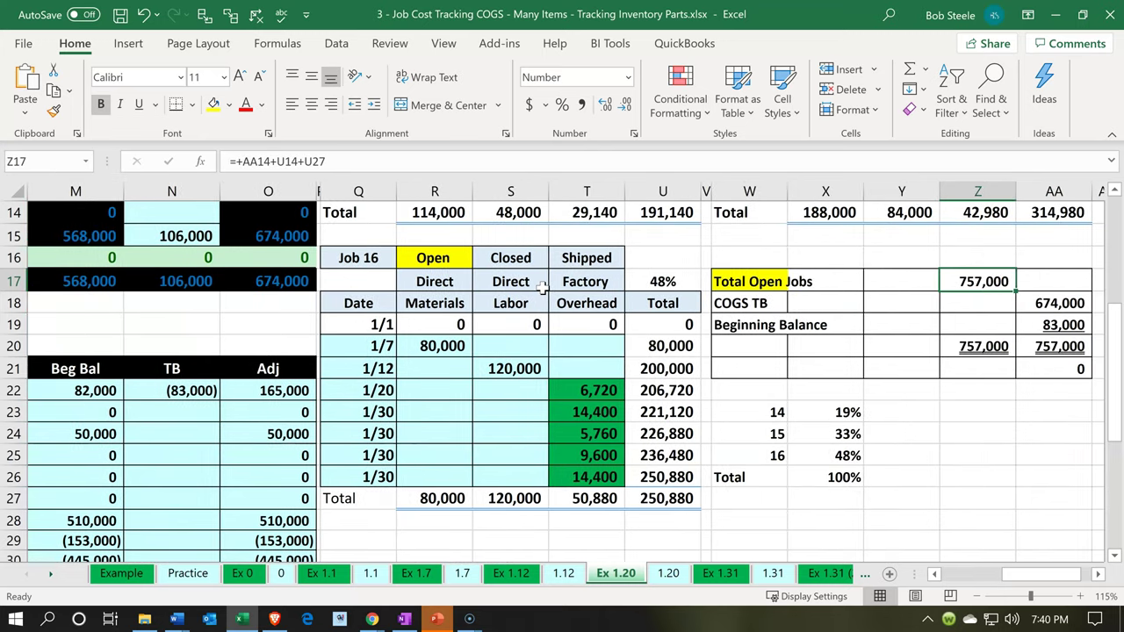
- Check the overhead allocation percentages above Jobs 14, 15 and 16 in the Job Cost Record
scroll(645, 258, "up", 4)
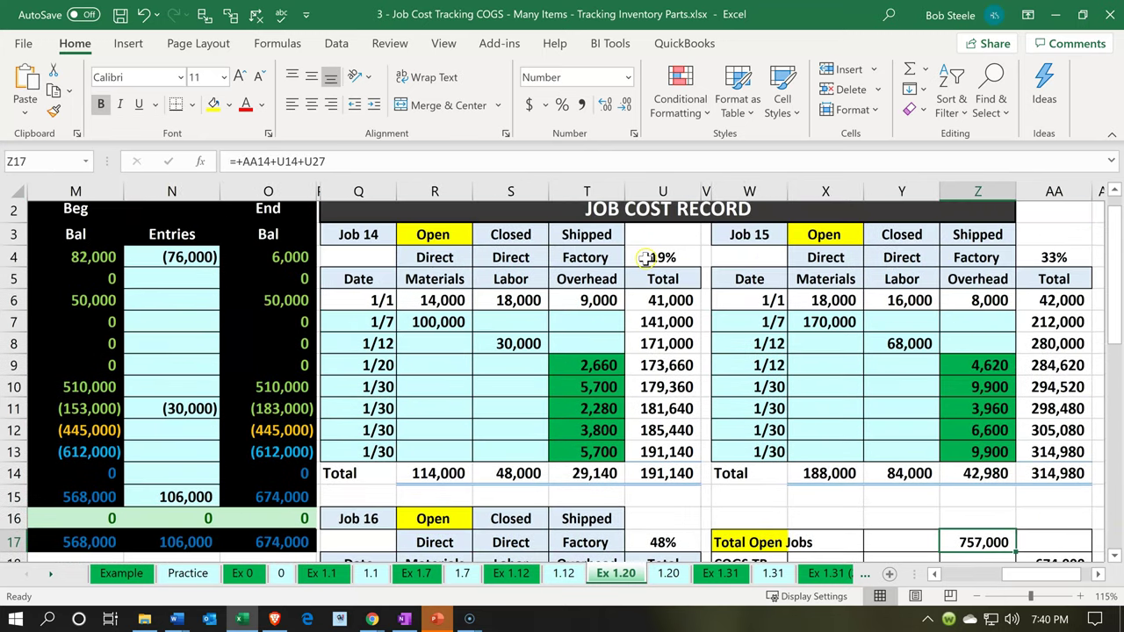
left_click(645, 257)
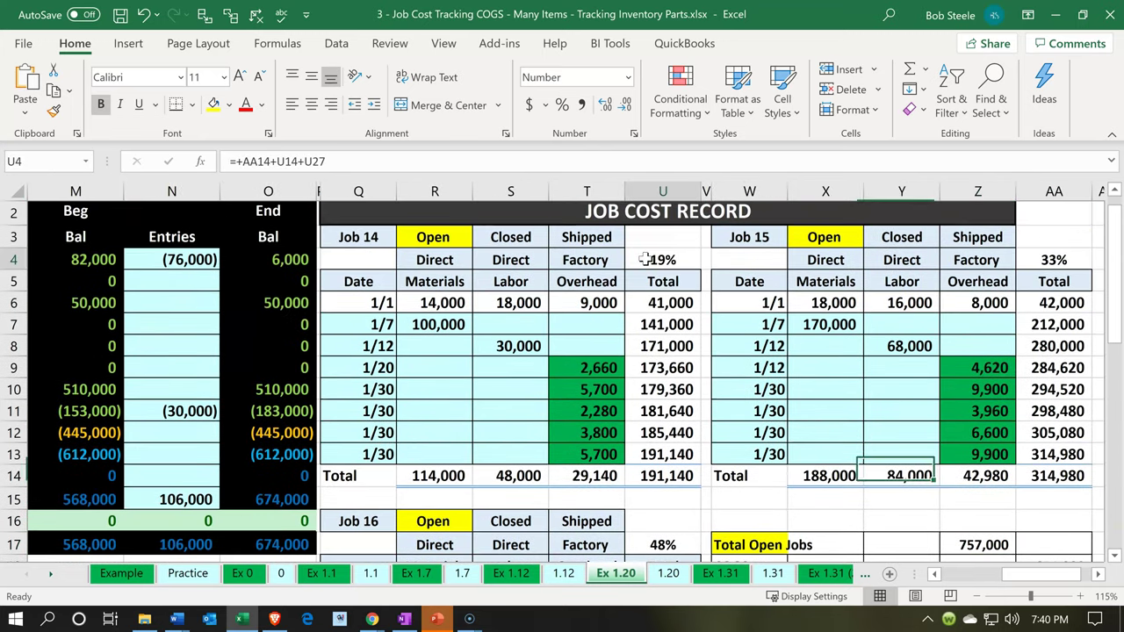
left_click(1051, 253)
scroll(799, 367, "down", 2)
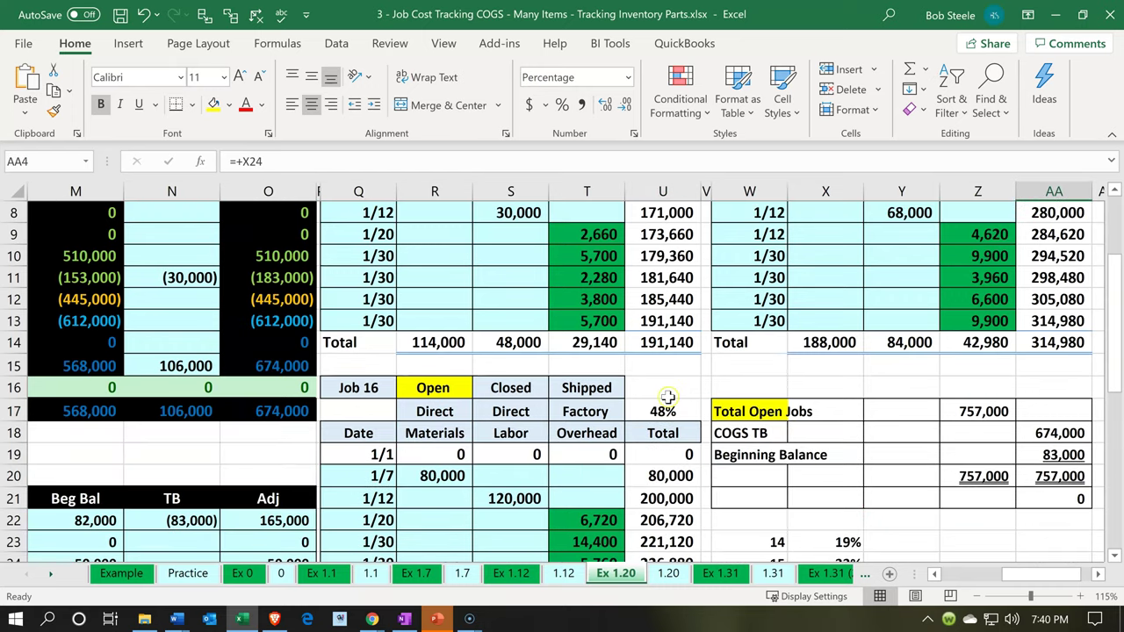
left_click(668, 397)
left_click(667, 406)
left_click(682, 255)
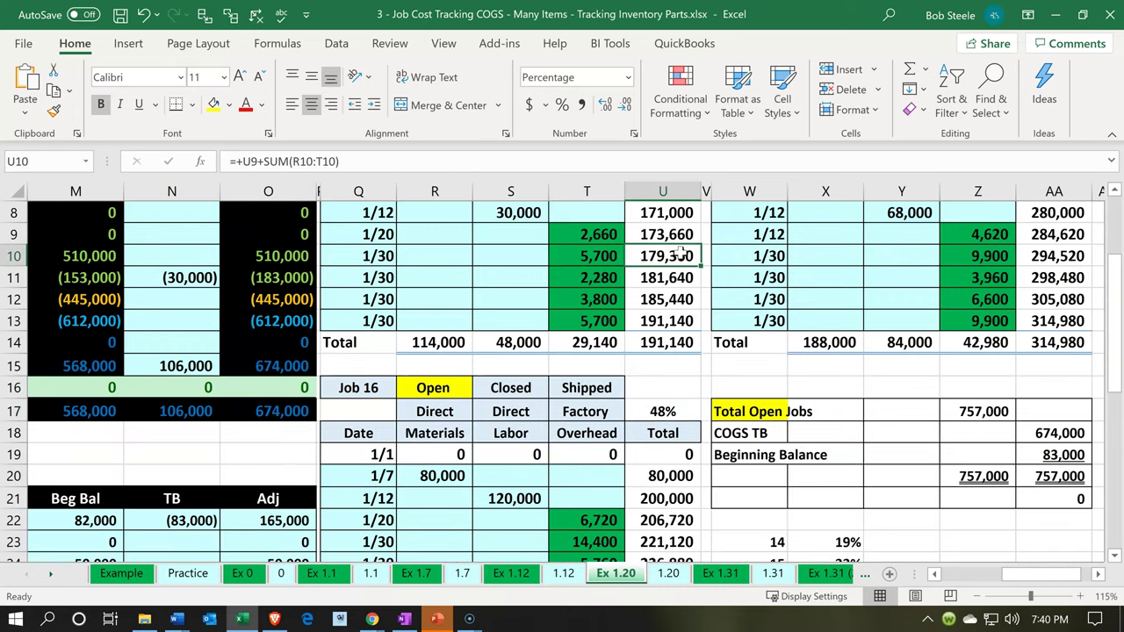
- Return from the Job Cost Record to the transaction list and examine the amounts listed under the 1/30 factory overhead
key("Left")
key("Left")
key("Left")
key("Left")
key("Left")
key("Left")
key("Left")
key("Left")
key("Left")
key("Left")
key("Left")
key("Left")
key("Left")
key("Left")
key("Left")
key("Left")
key("Left")
key("Left")
key("Left")
key("Left")
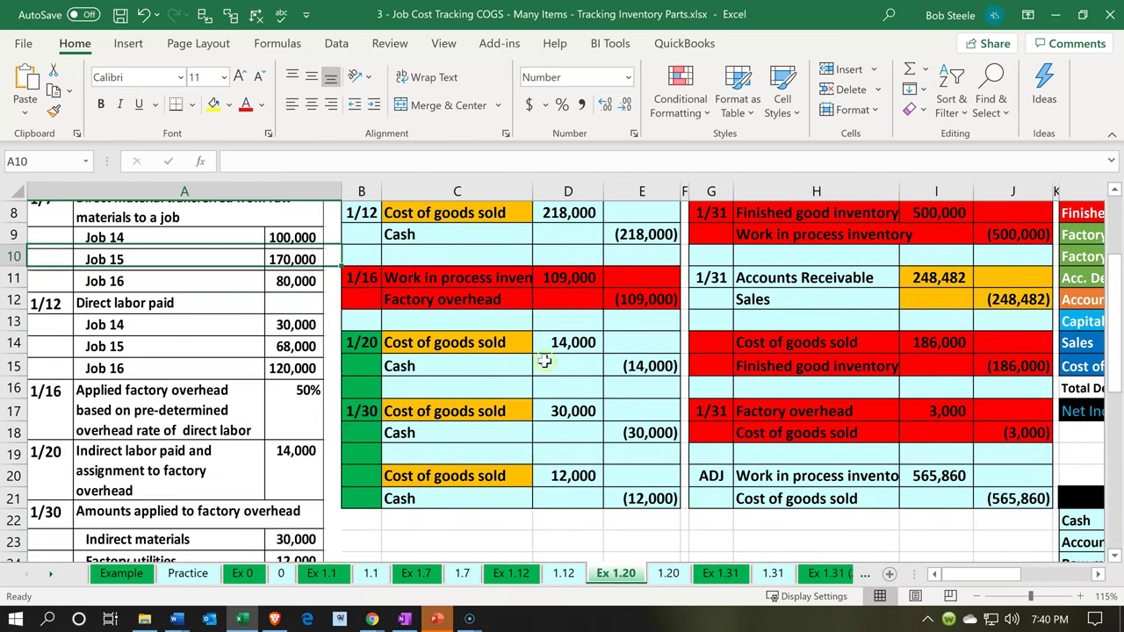
scroll(497, 389, "down", 2)
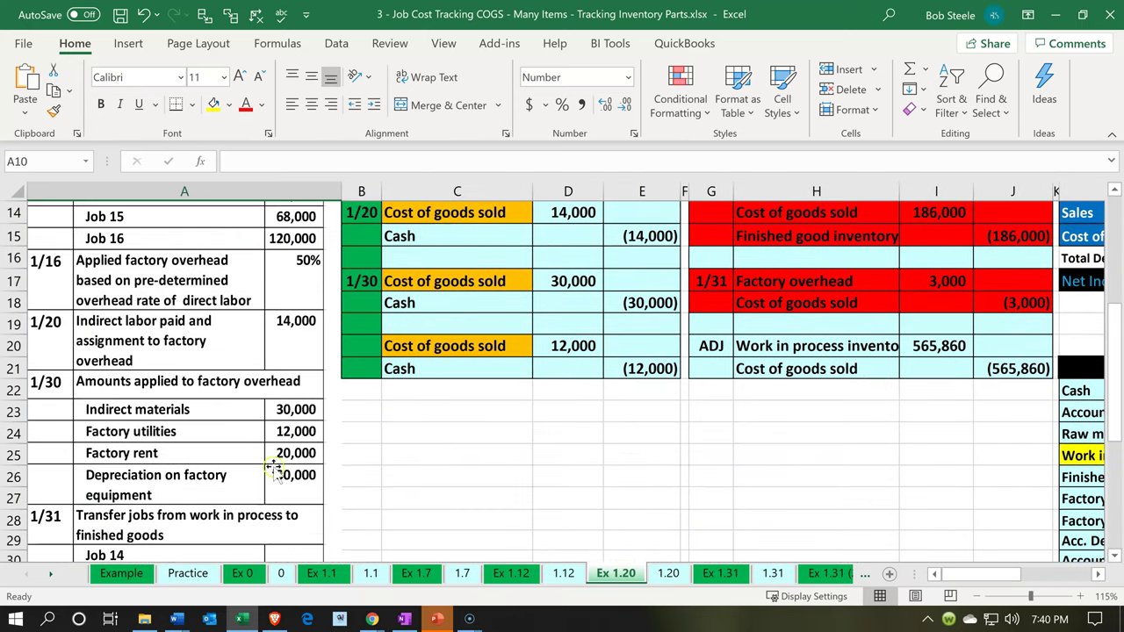
left_click(276, 430)
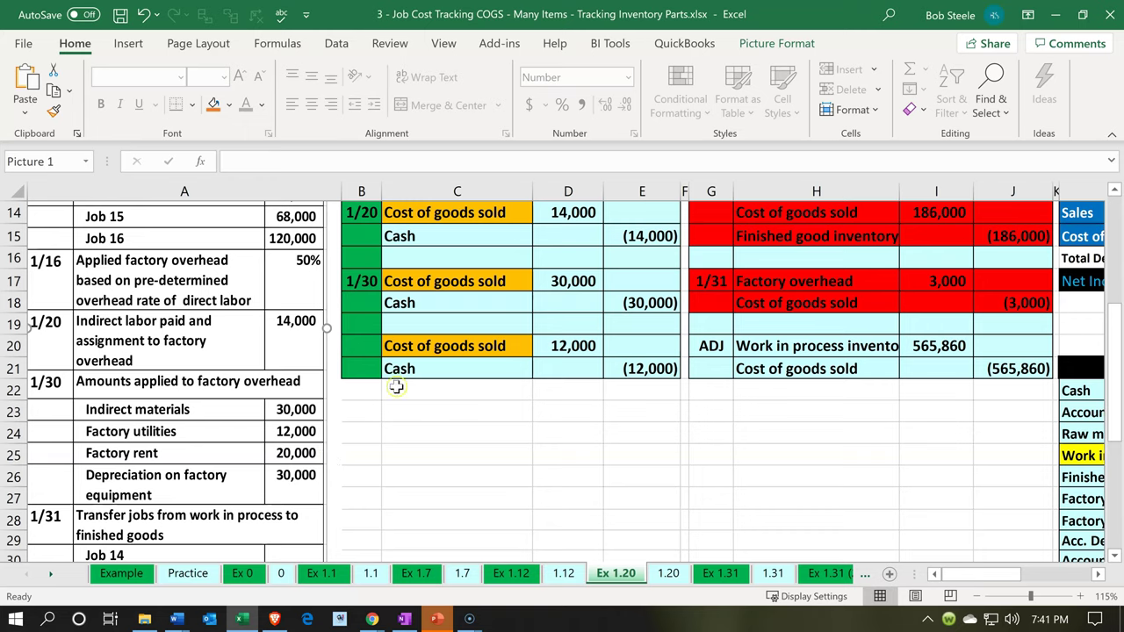
- Review the 1/20 journal entry and inspect the account reference in its cost of goods sold line, C14
left_click(356, 460)
left_click(357, 463)
scroll(357, 463, "up", 2)
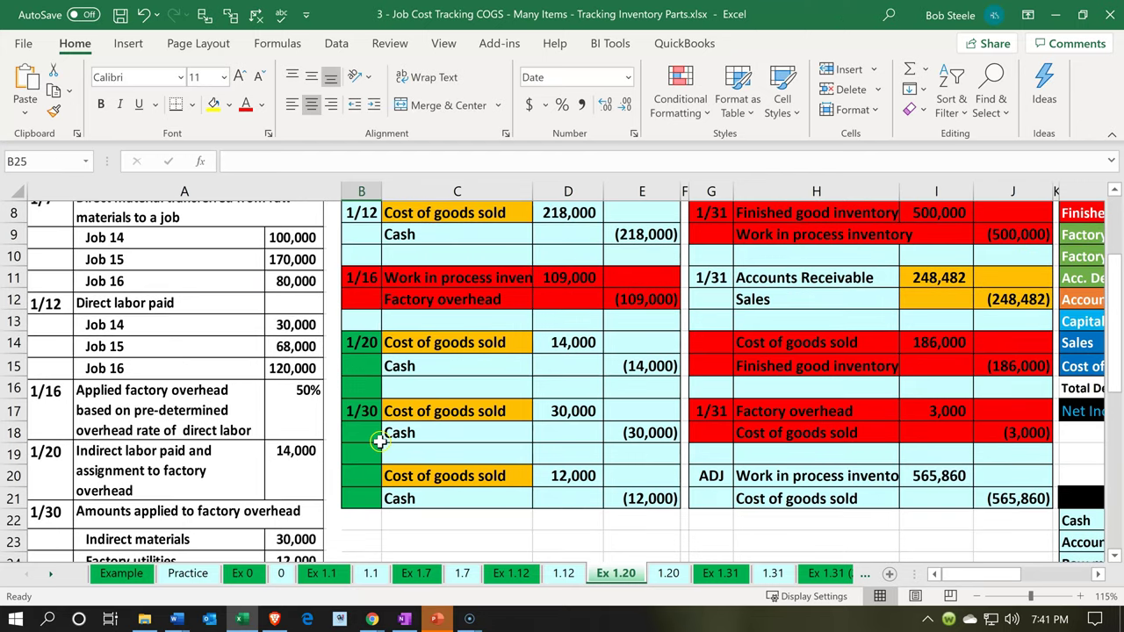
left_click(430, 341)
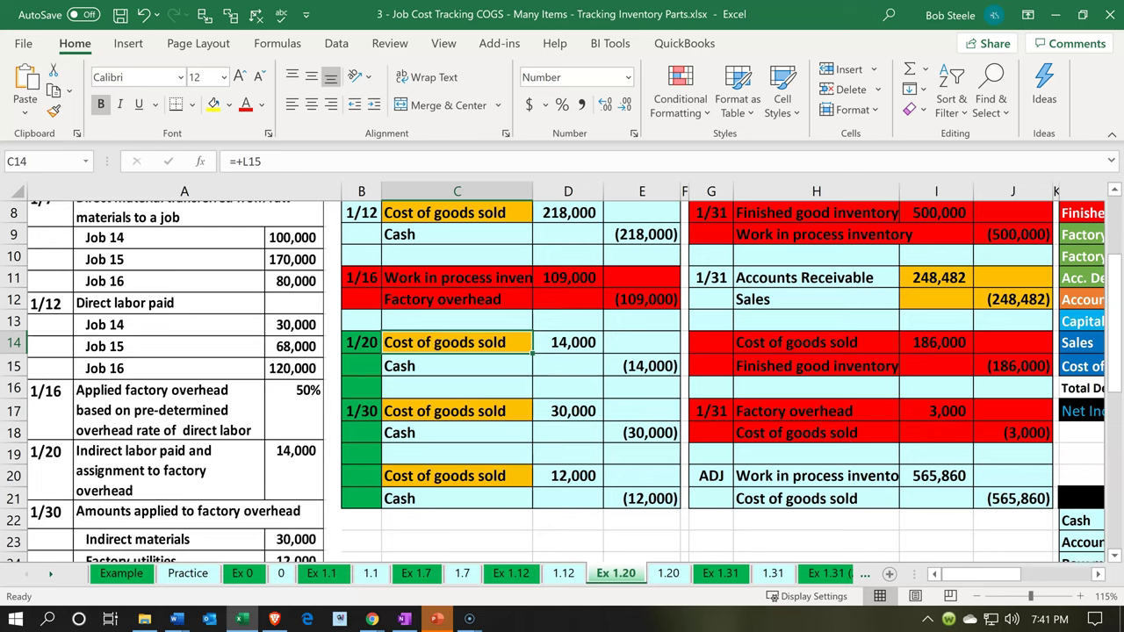
- Switch to QuickBooks Online in the browser and create a new expense
left_click(241, 619)
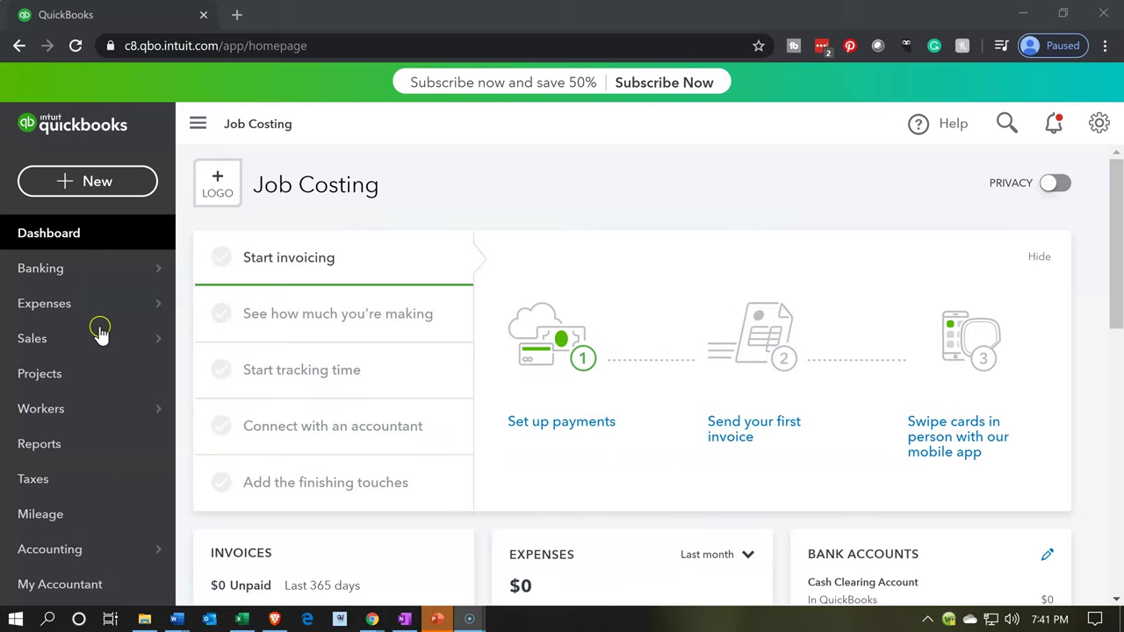
left_click(105, 183)
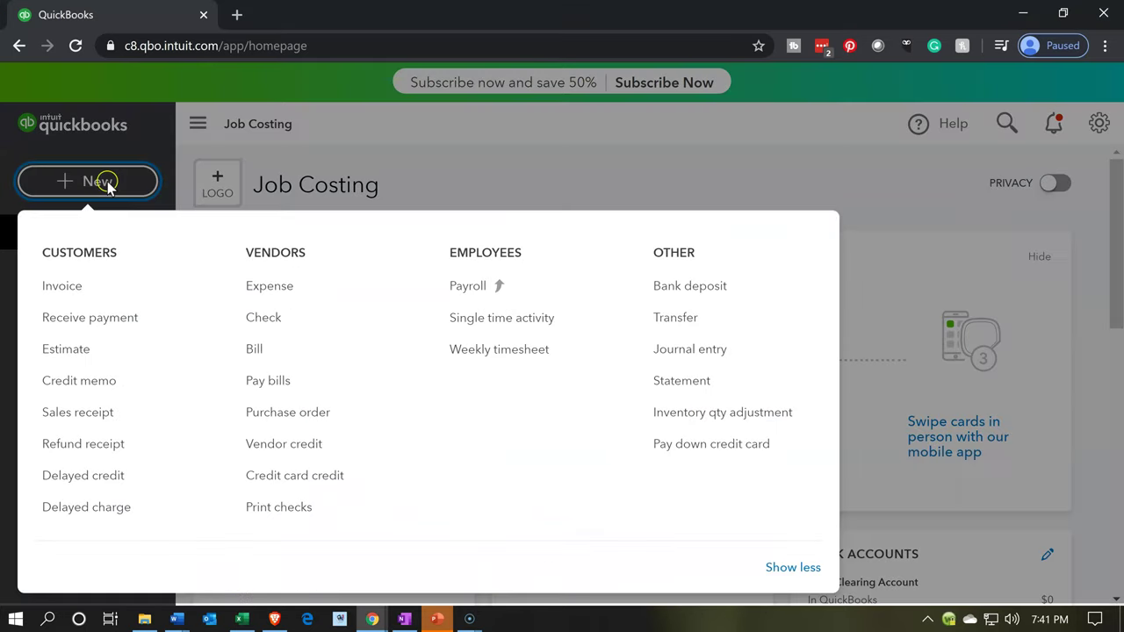
left_click(249, 299)
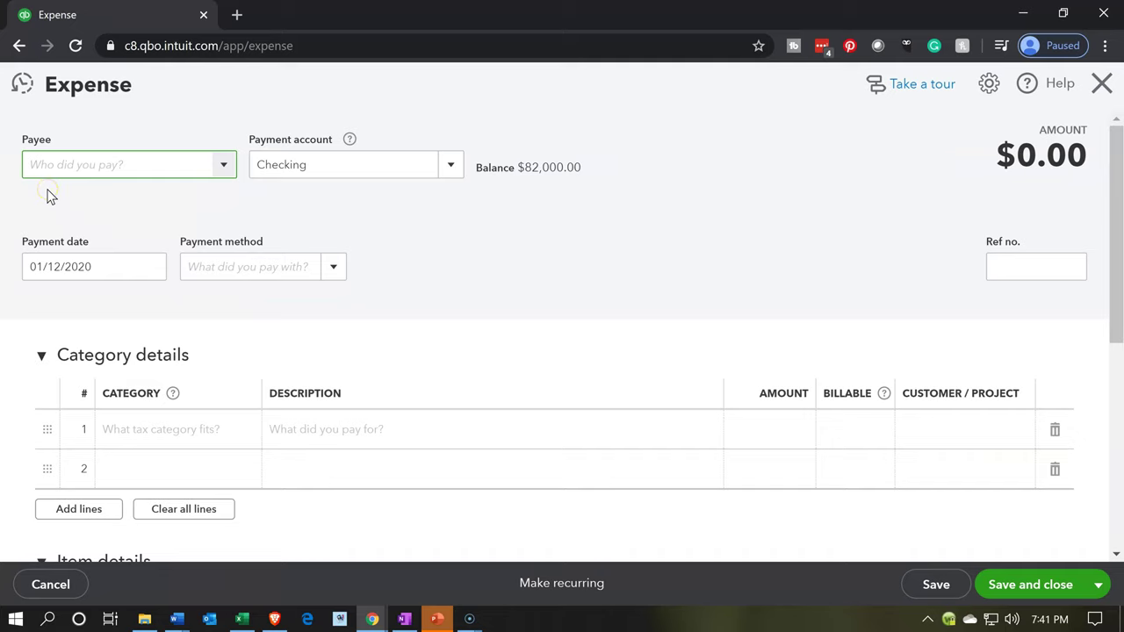
- Enter Contractor 2 as the expense's payee and save it as a new vendor
type("Contrac")
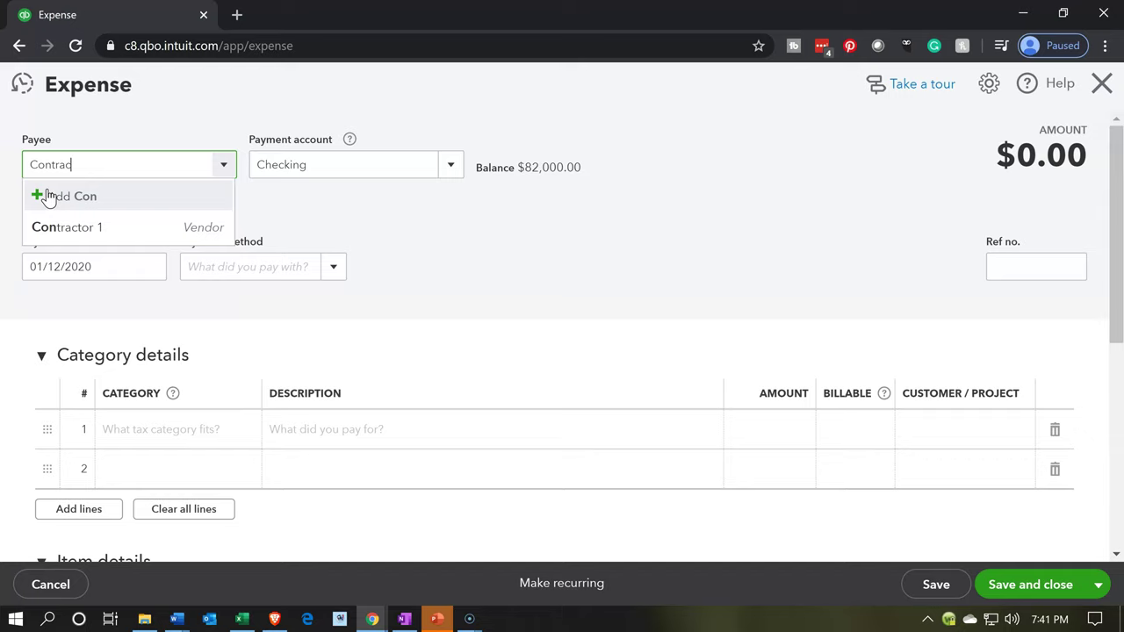
type("tor 2")
left_click(49, 197)
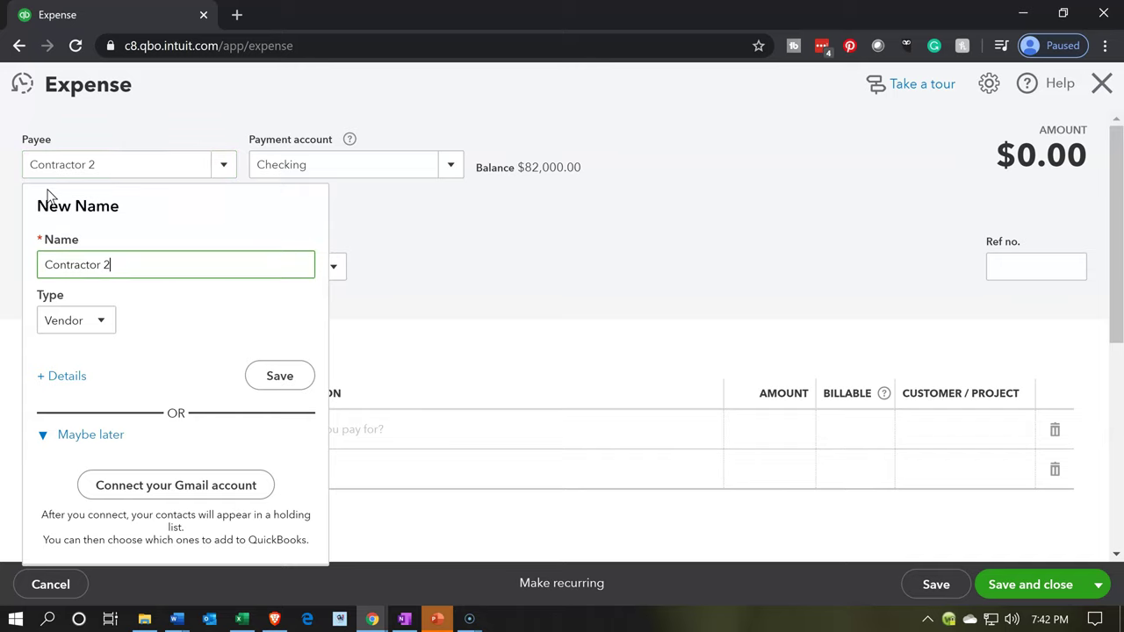
key("Tab")
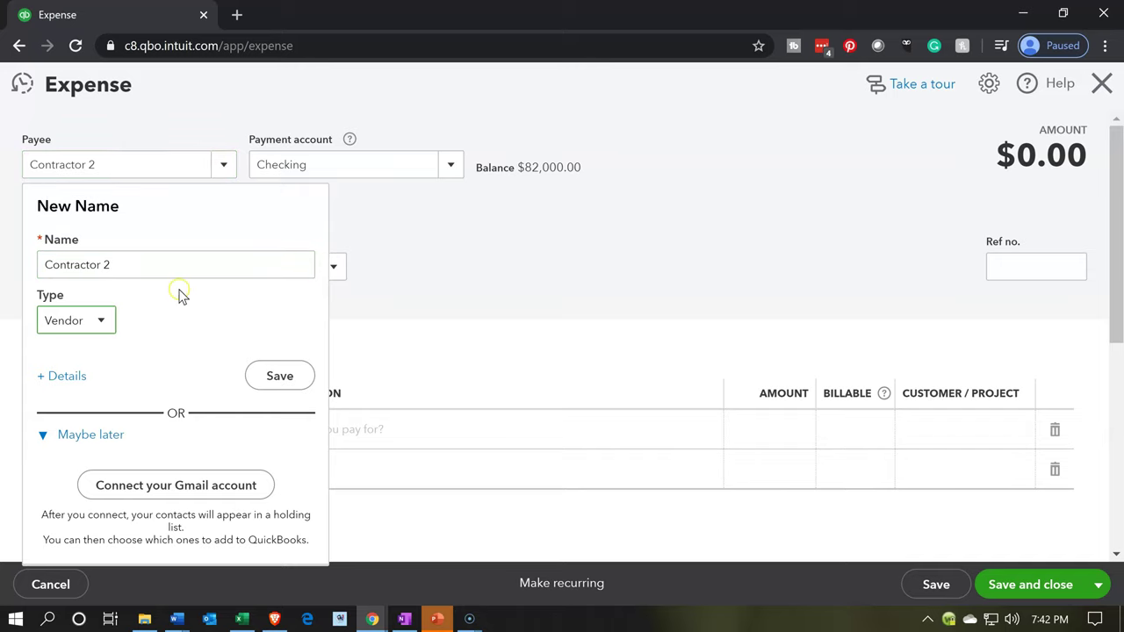
left_click(280, 381)
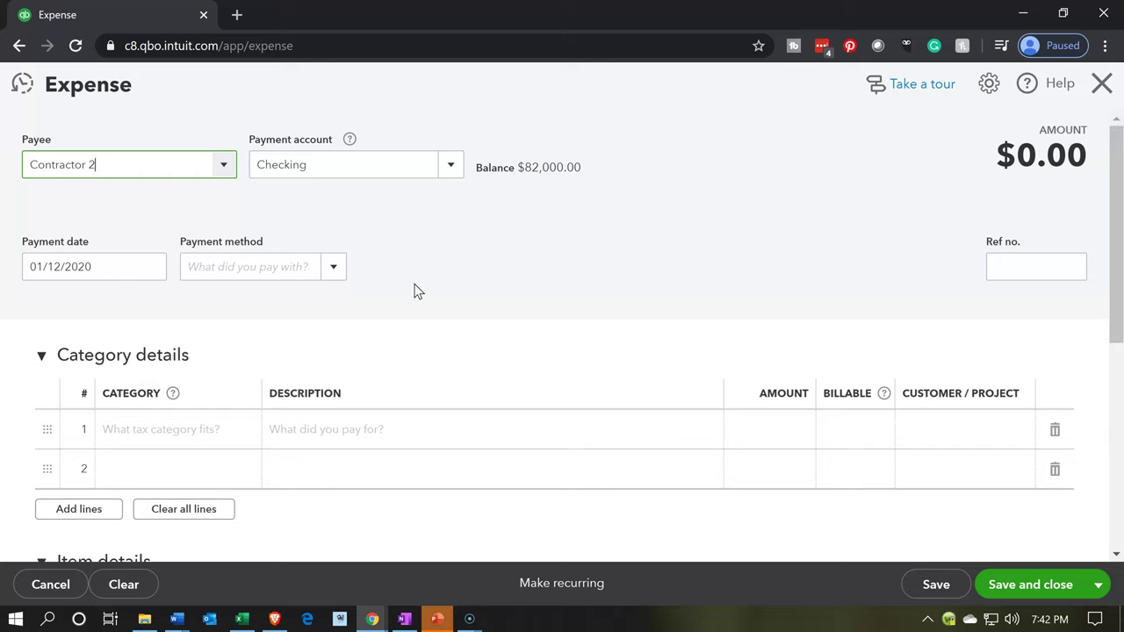
- Check the transaction date in the Excel workbook and set the expense's payment date to 01/20/2020 in QuickBooks
left_click(435, 285)
left_click(486, 267)
left_click(250, 619)
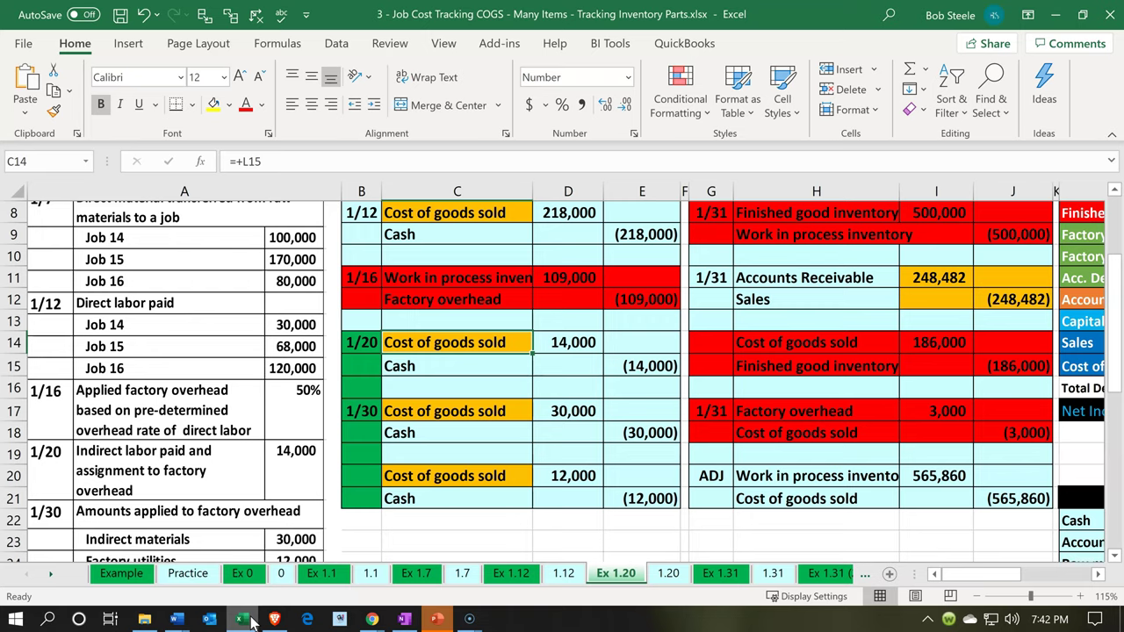
left_click(250, 620)
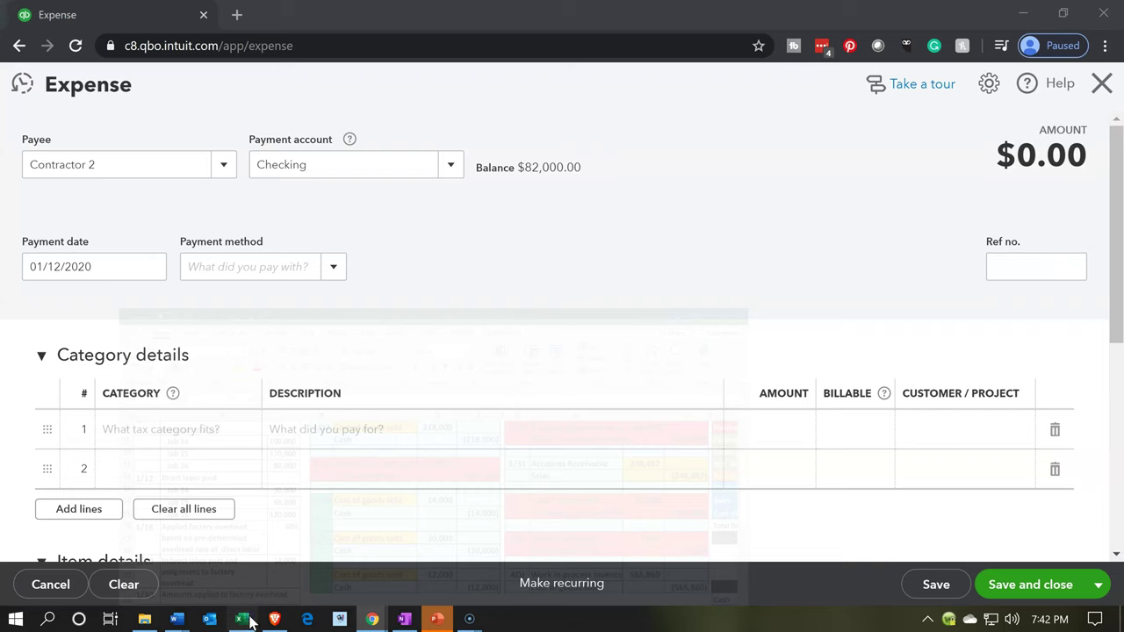
left_click(117, 275)
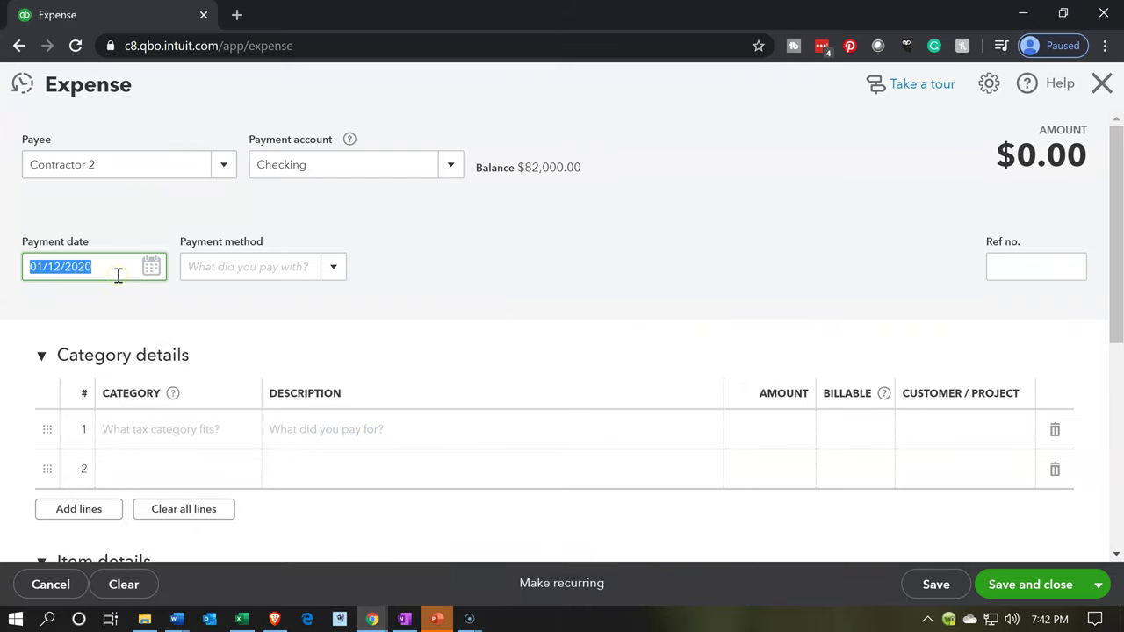
type("+")
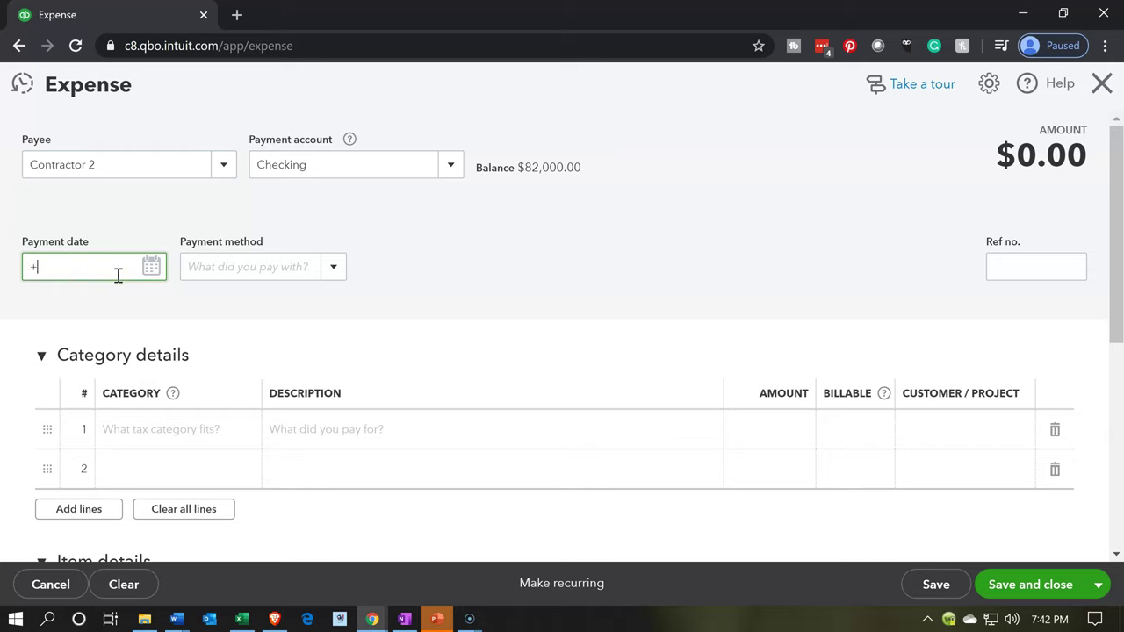
type("+++")
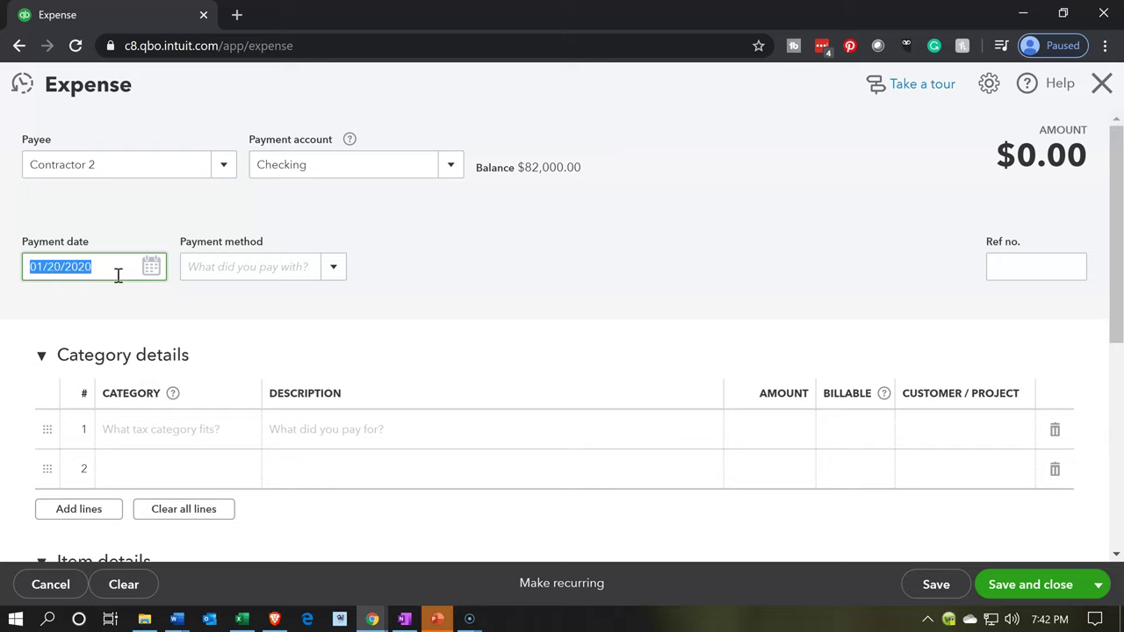
key("Tab")
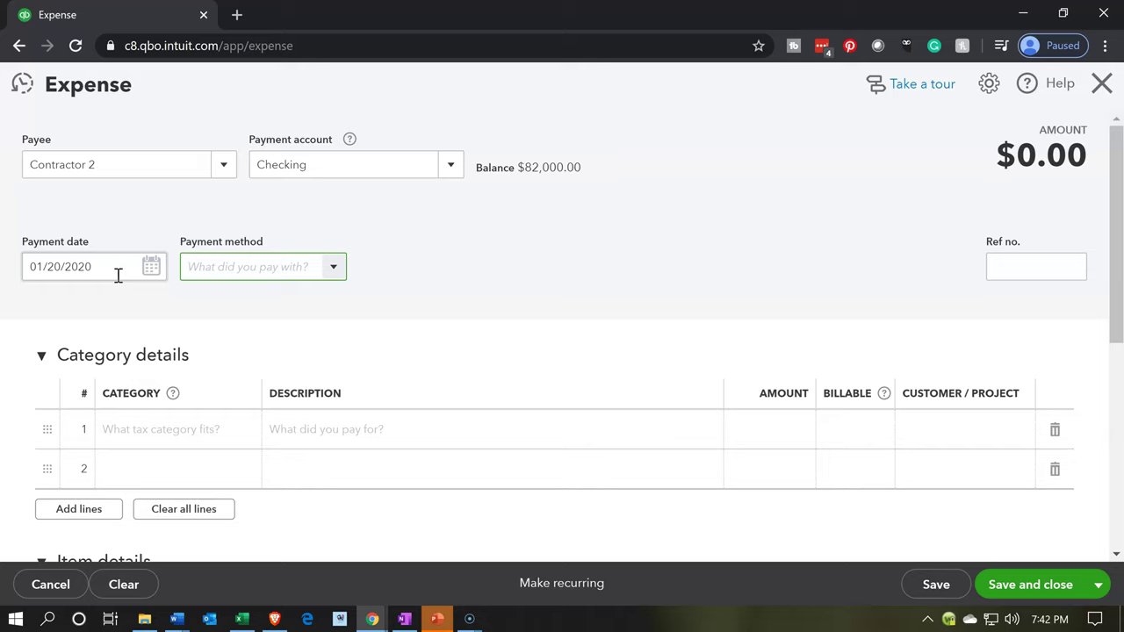
- Set the expense's payment method to Cash and collapse the category details section
type("ca")
key("Tab")
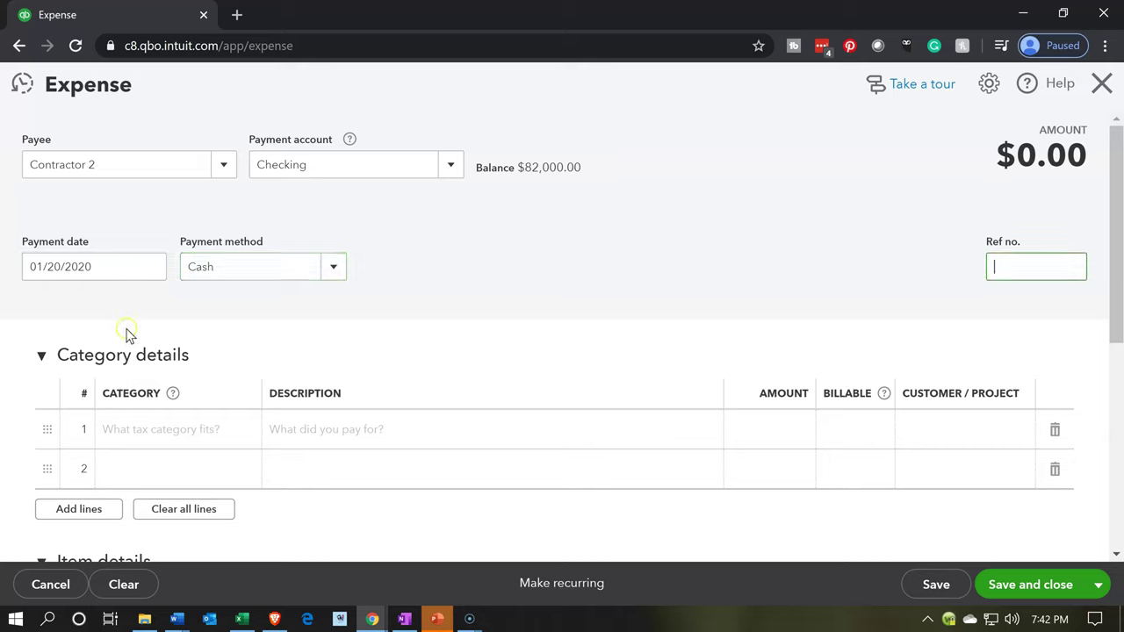
left_click(139, 430)
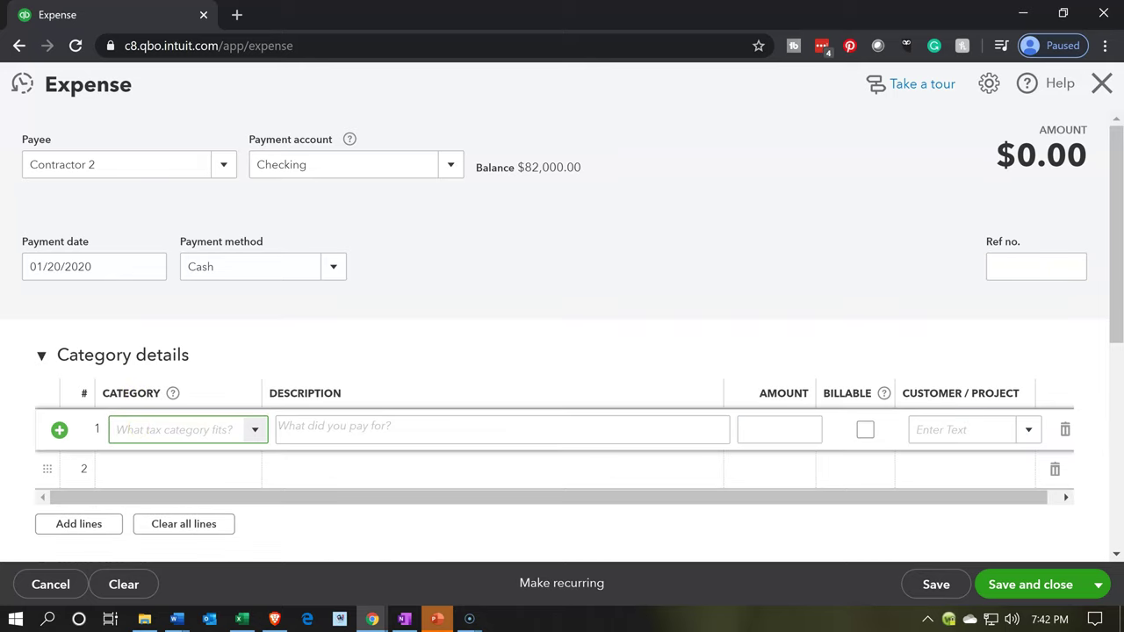
left_click(78, 617)
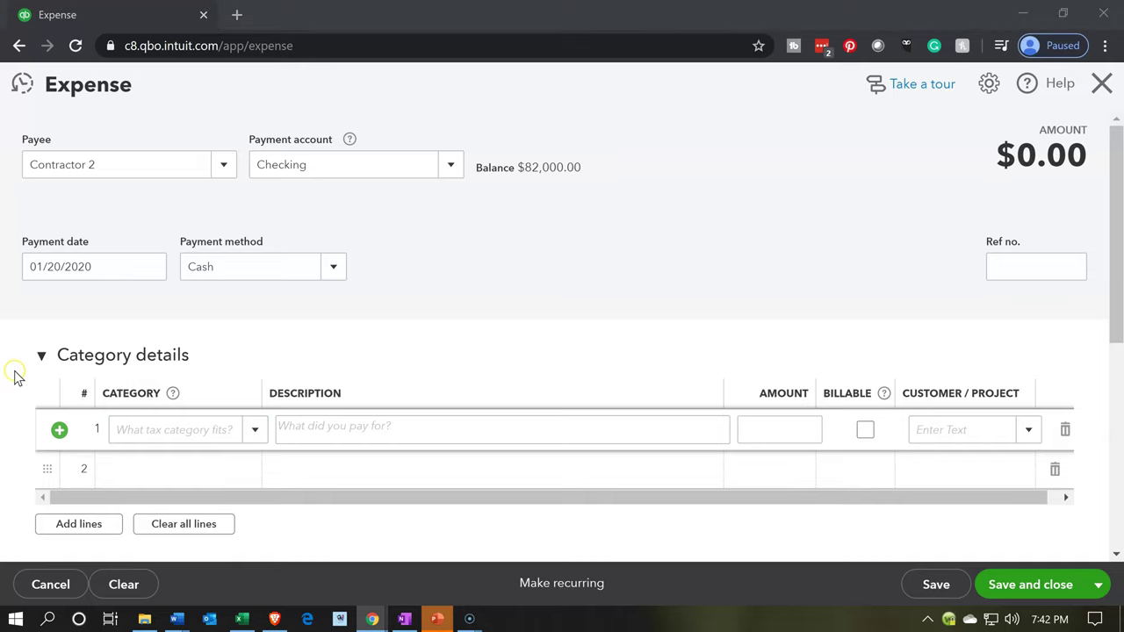
left_click(40, 362)
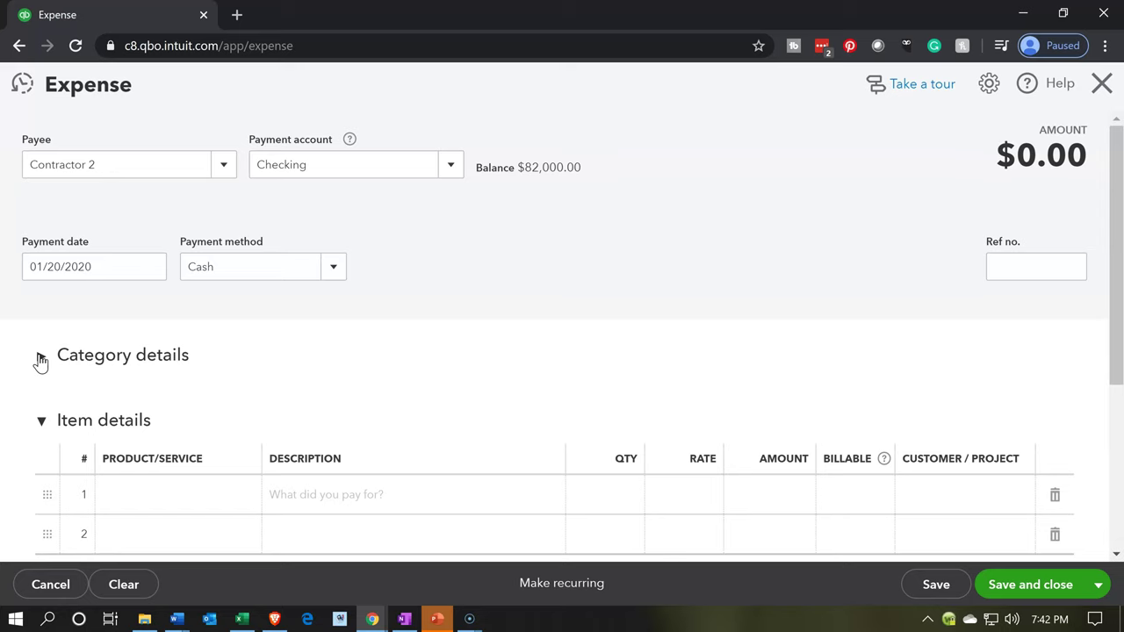
scroll(40, 360, "down", 1)
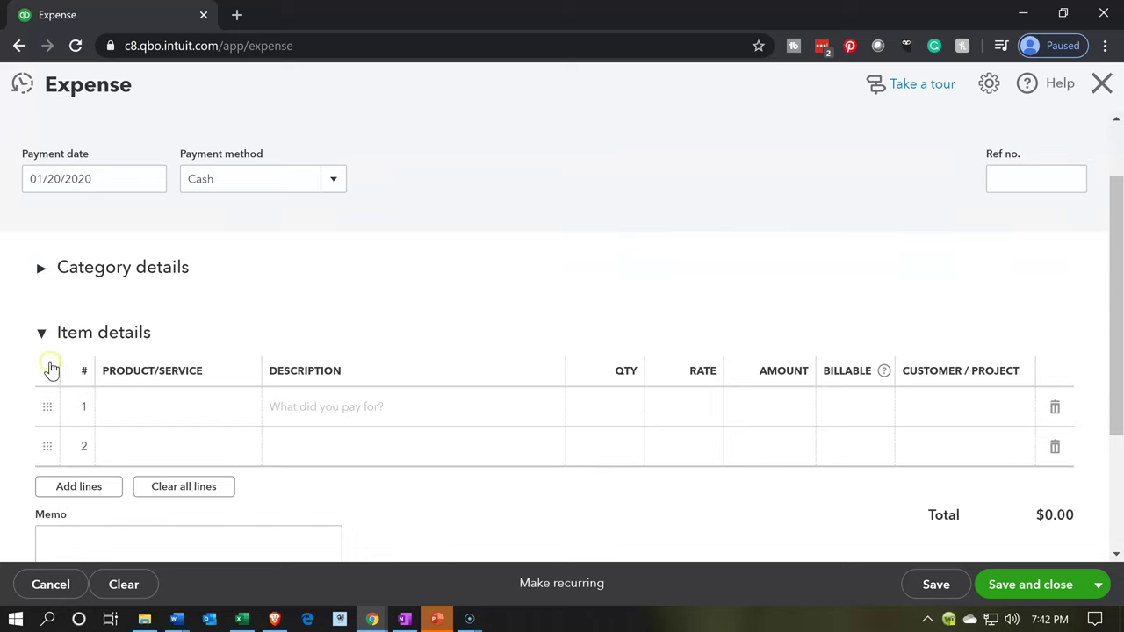
- Enter Indirect Labor as a new product/service on the first item details line, with the Non-inventory type
left_click(147, 411)
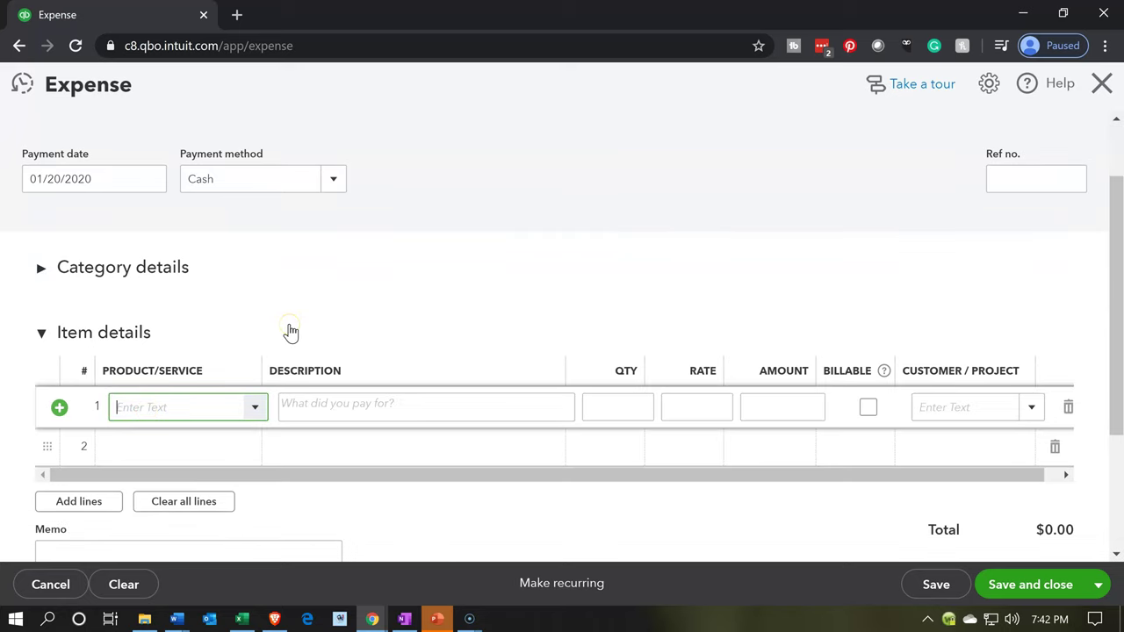
type("Indirect Labor")
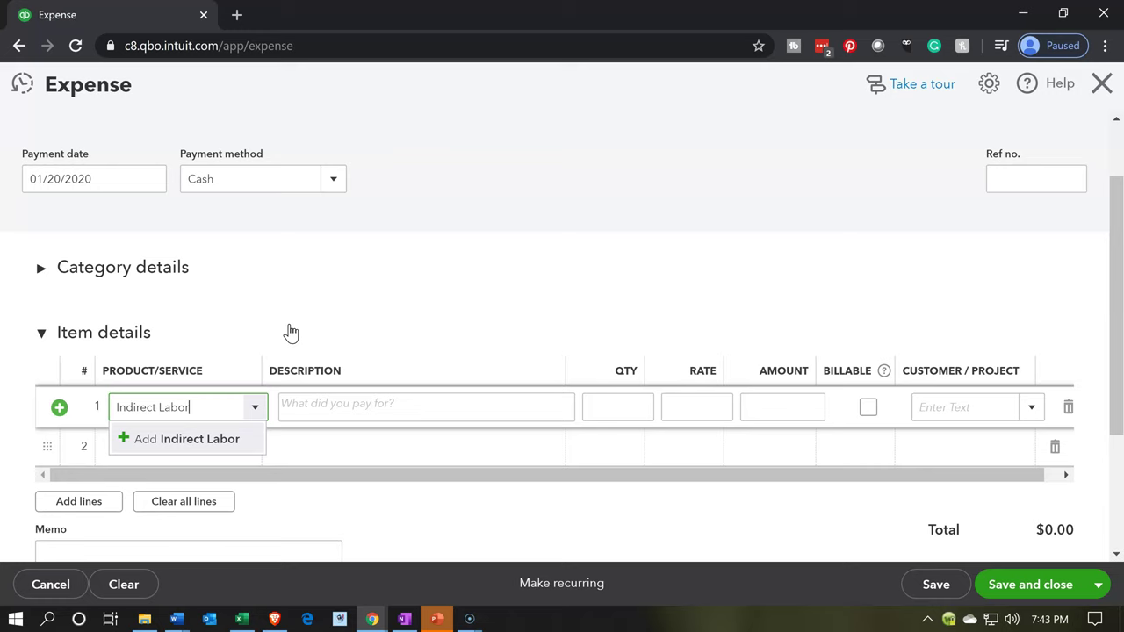
key("Return")
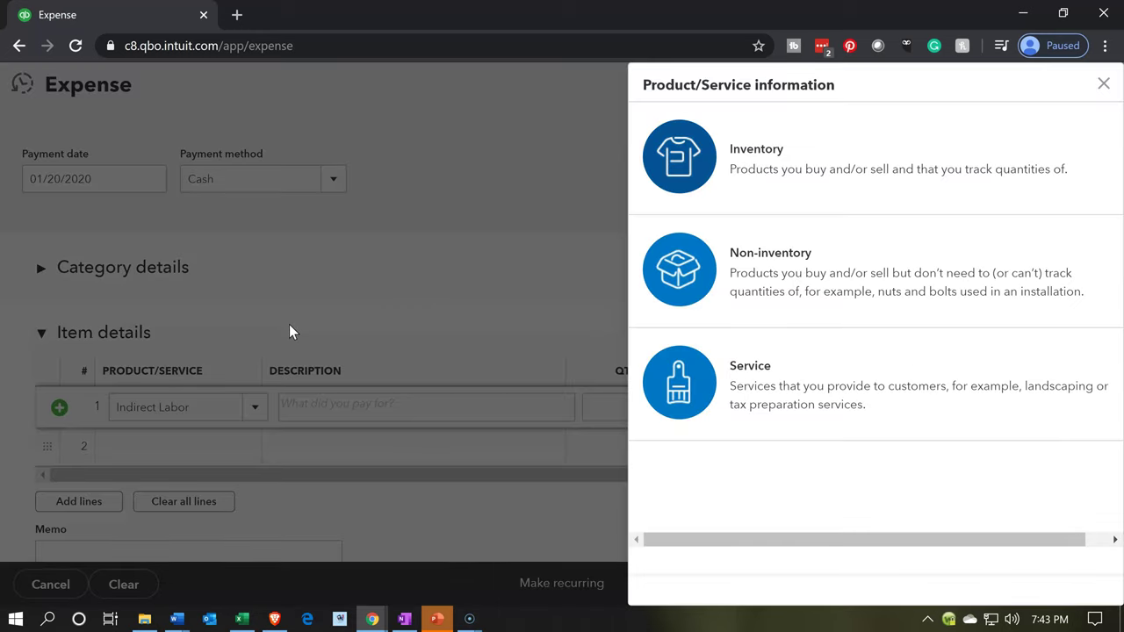
left_click(740, 290)
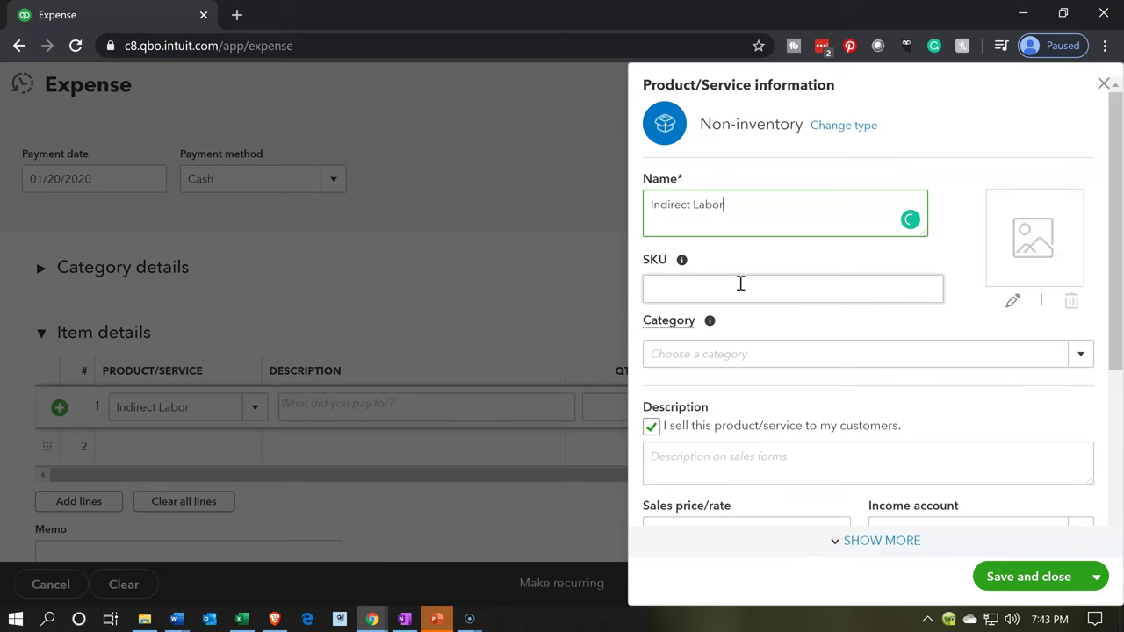
- Copy the item name Indirect Labor into both its sales description and its purchase description
key("shift+Left")
key("shift+Left")
key("shift+Left")
key("shift+Left")
key("shift+Left")
key("shift+Left")
key("shift+Left")
key("shift+Left")
key("shift+Left")
key("shift+Left")
key("shift+Left")
key("shift+Left")
key("shift+Left")
key("shift+Left")
key("ctrl+c")
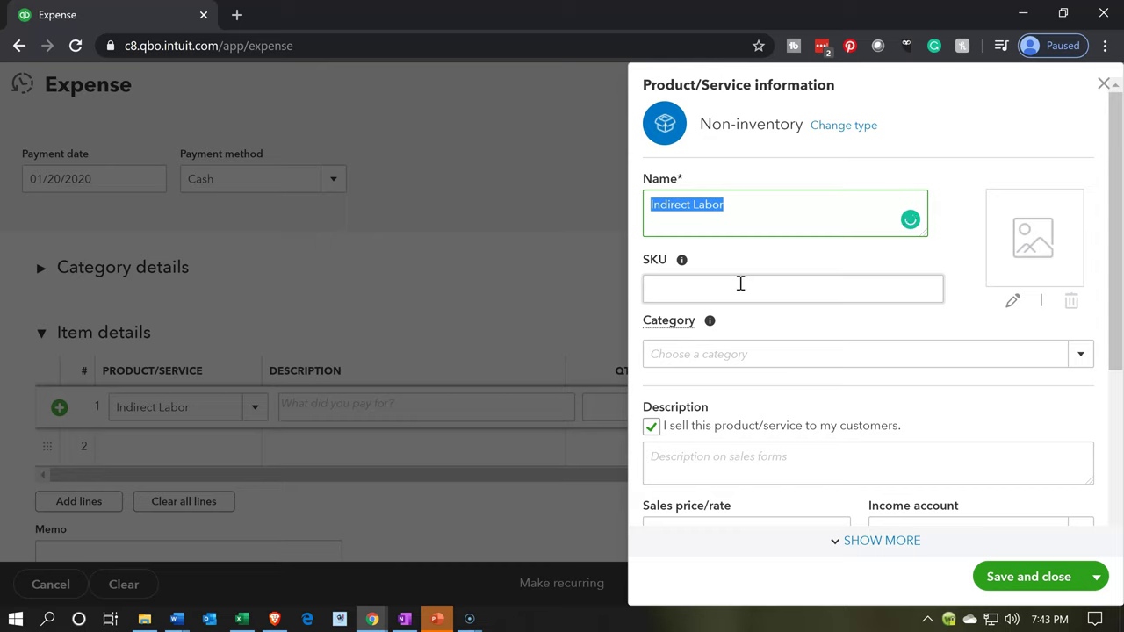
left_click(741, 283)
left_click(736, 470)
key("ctrl+v")
scroll(743, 448, "down", 2)
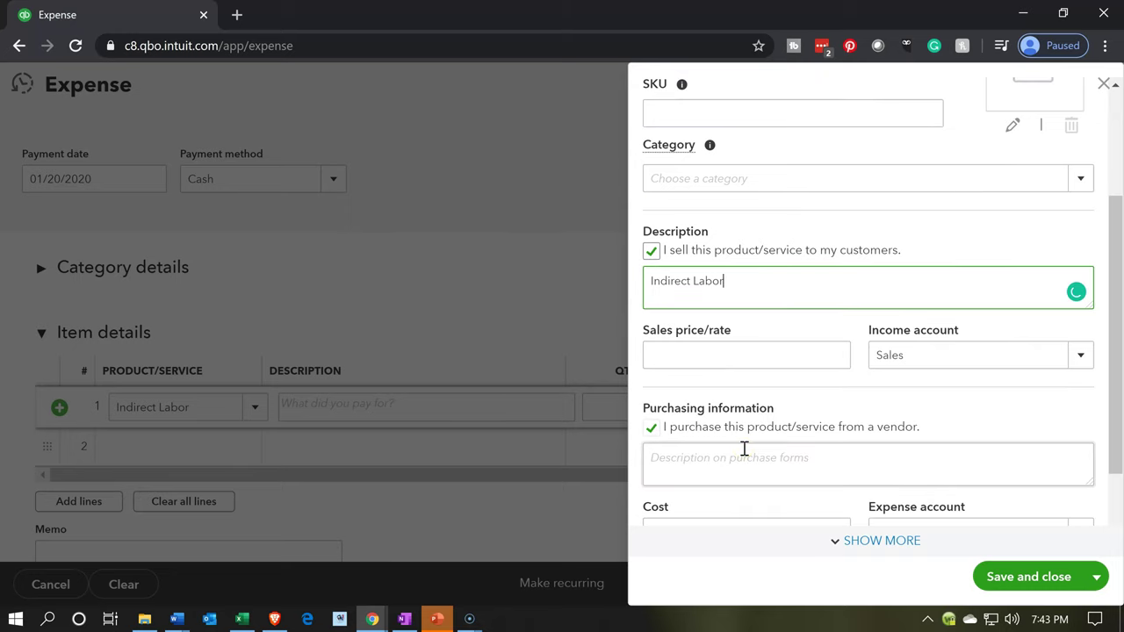
left_click(745, 450)
key("ctrl+v")
scroll(743, 443, "down", 1)
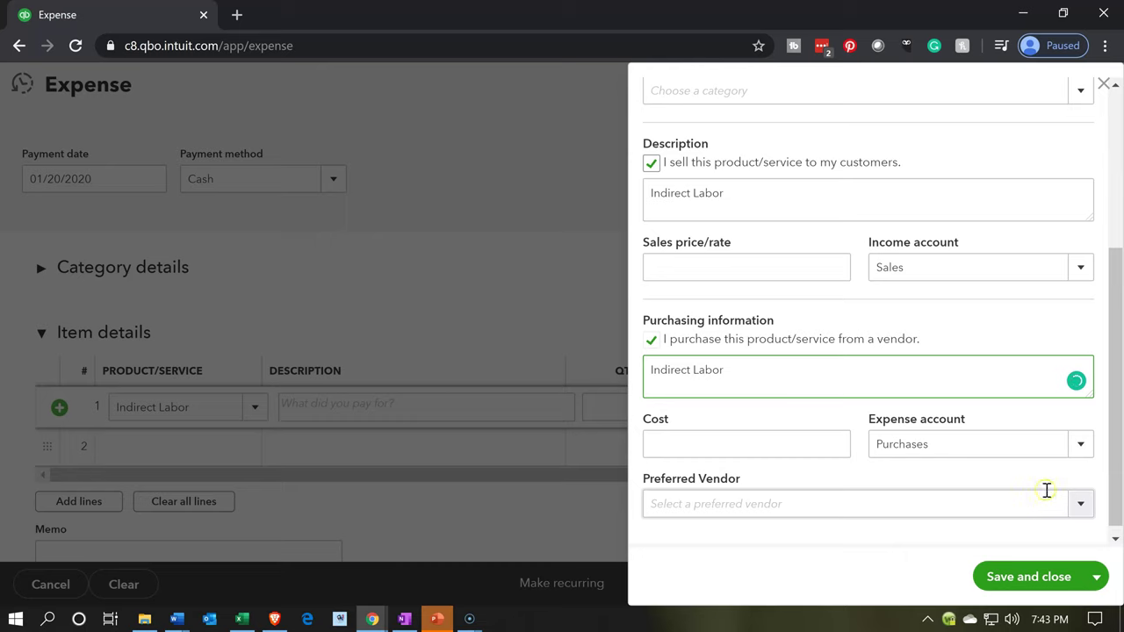
- Look through the item's expense account choices and enter Indirect Labor as a new account
left_click(1073, 450)
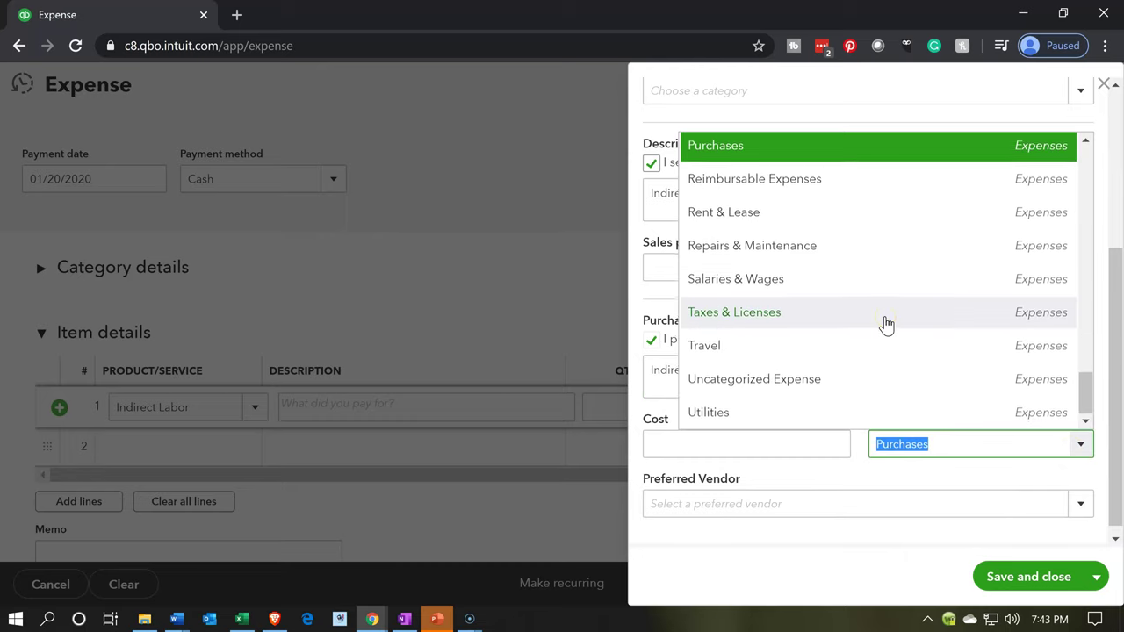
scroll(886, 325, "up", 6)
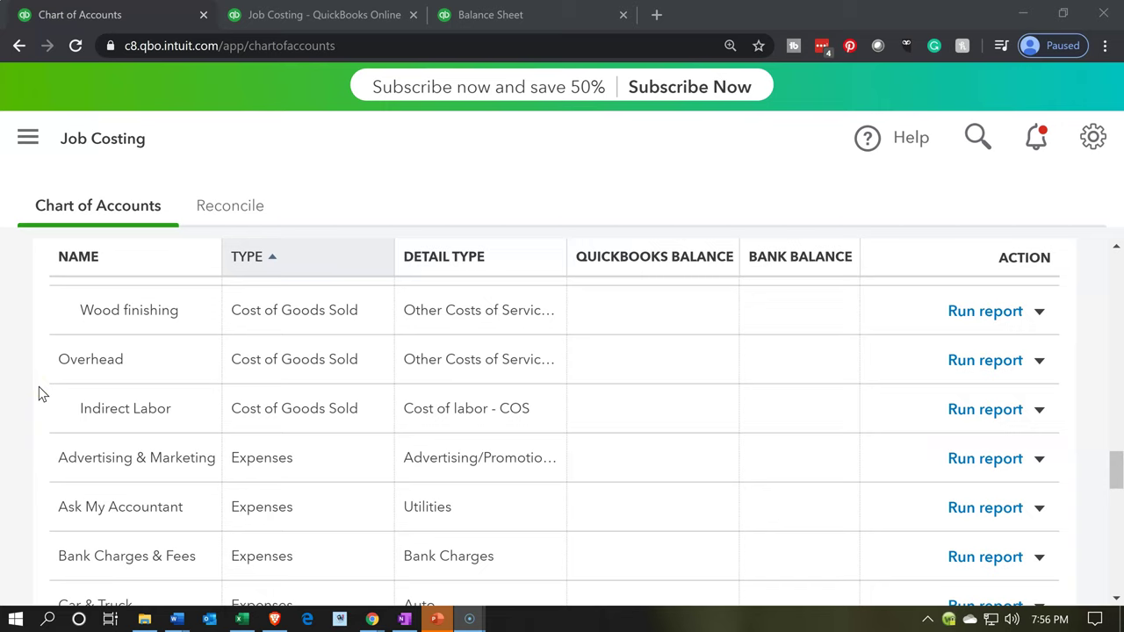
left_click(48, 401)
left_click(54, 385)
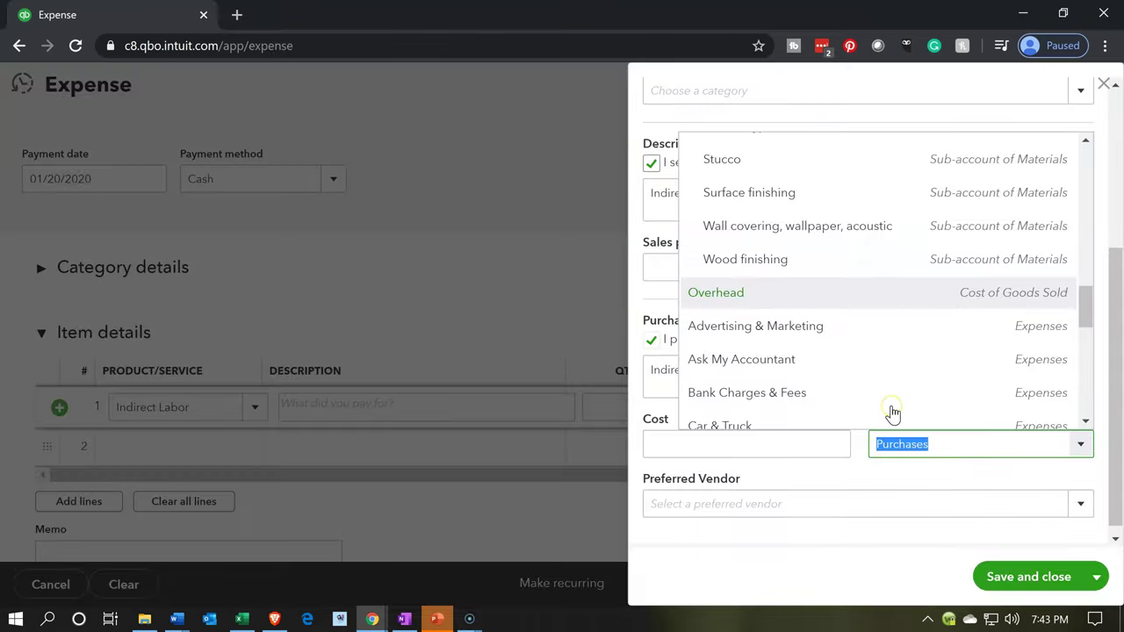
scroll(893, 413, "down", 6)
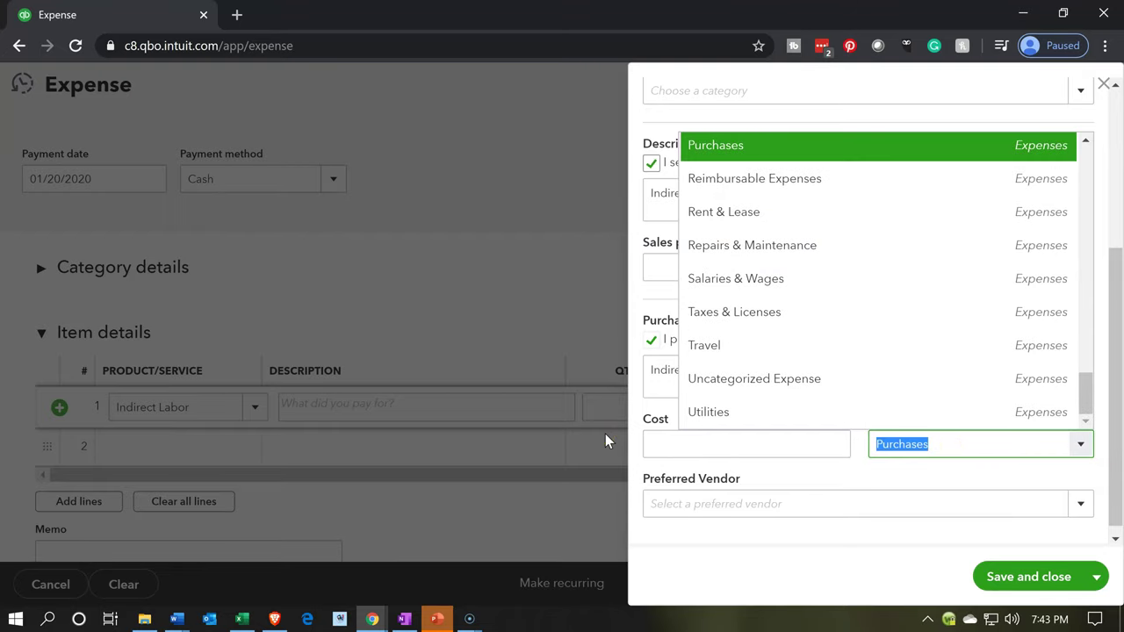
type("Indirect La")
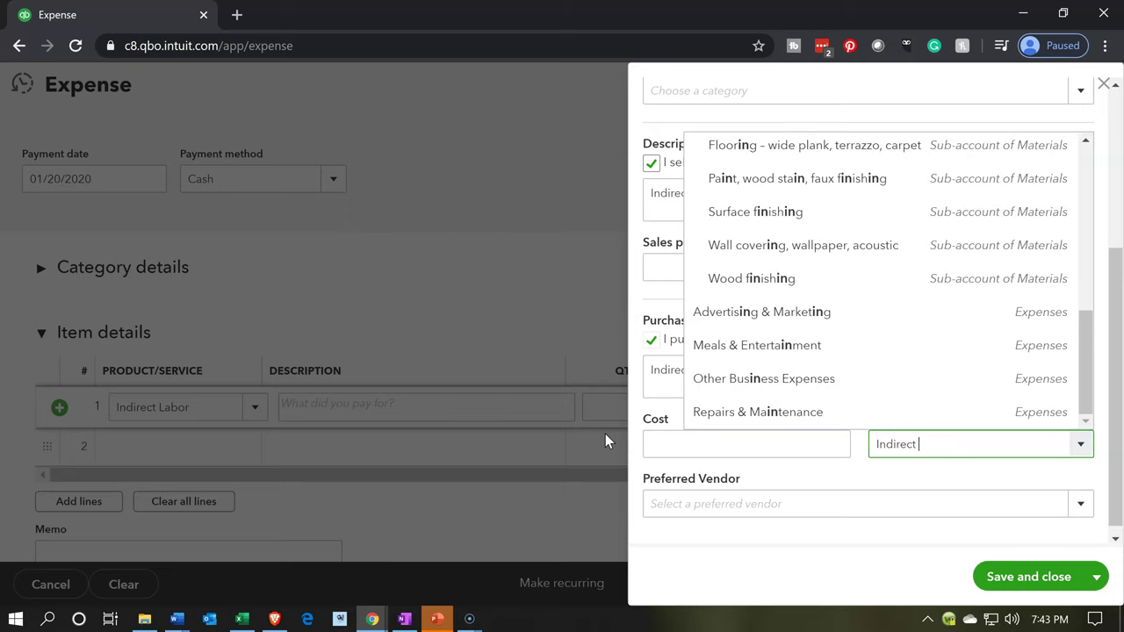
type("bor")
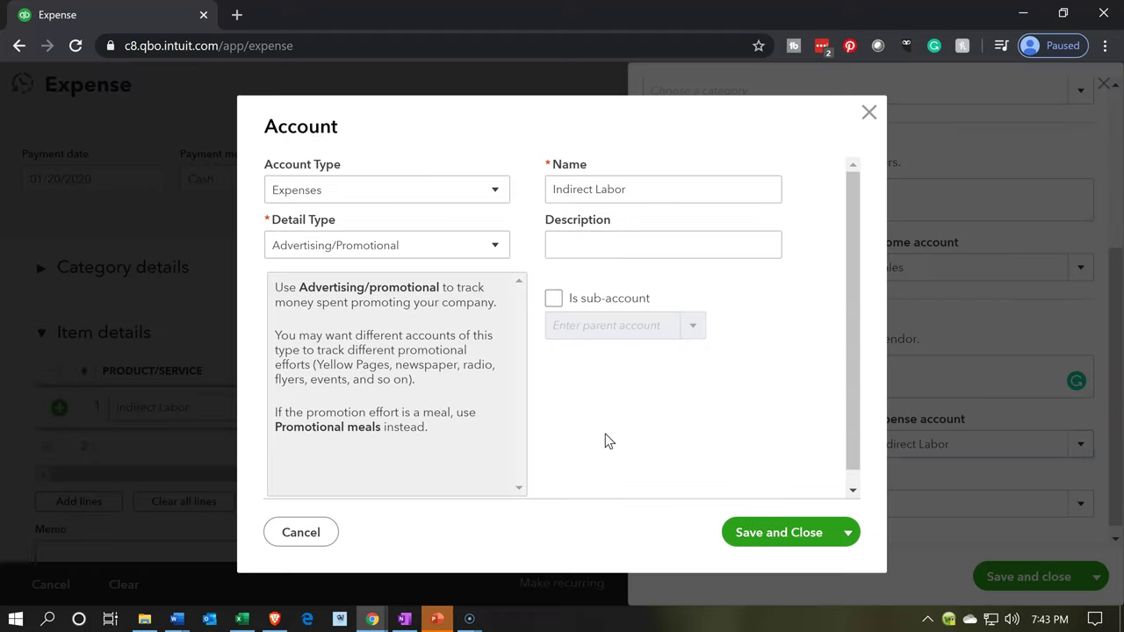
- Make the Indirect Labor account a Cost of Goods Sold sub-account of Labor, and save the account and the new item
left_click(488, 195)
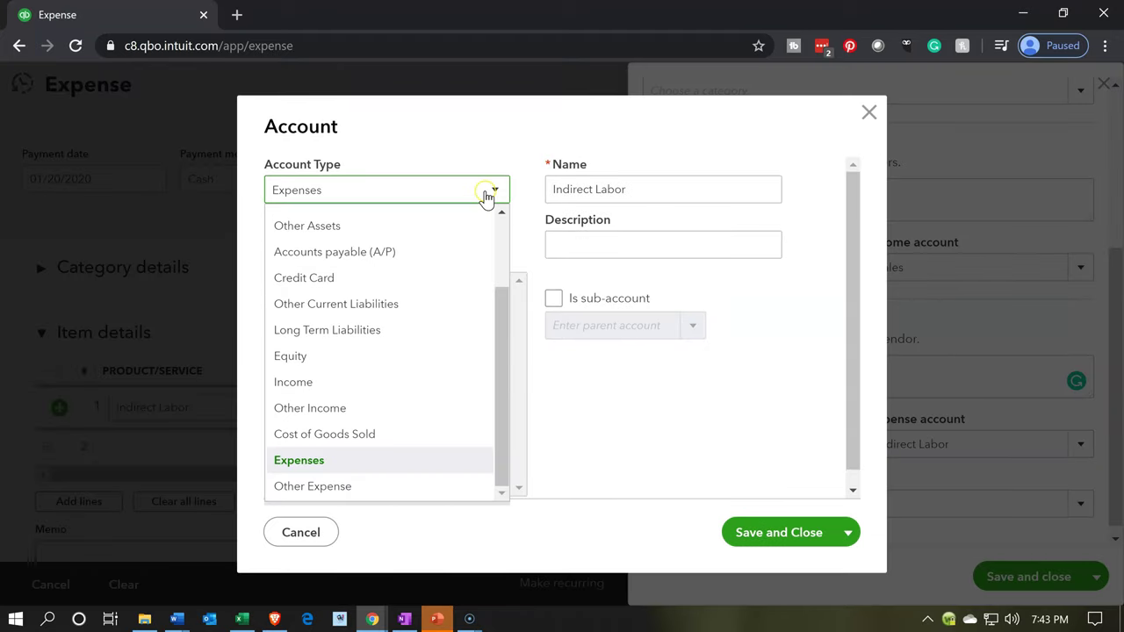
left_click(364, 442)
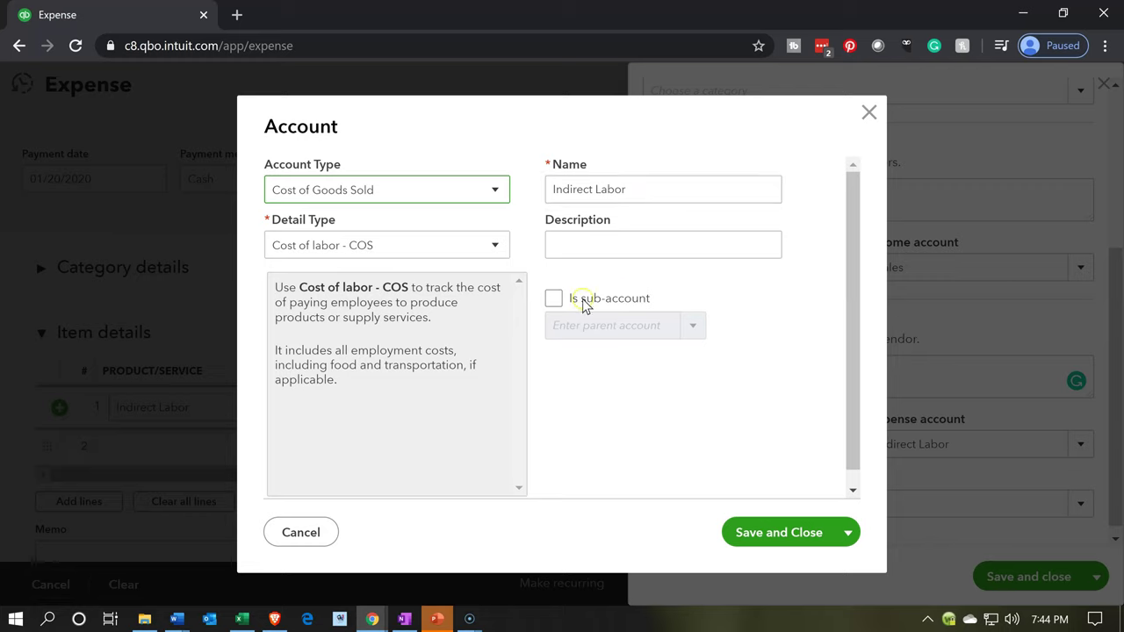
left_click(554, 299)
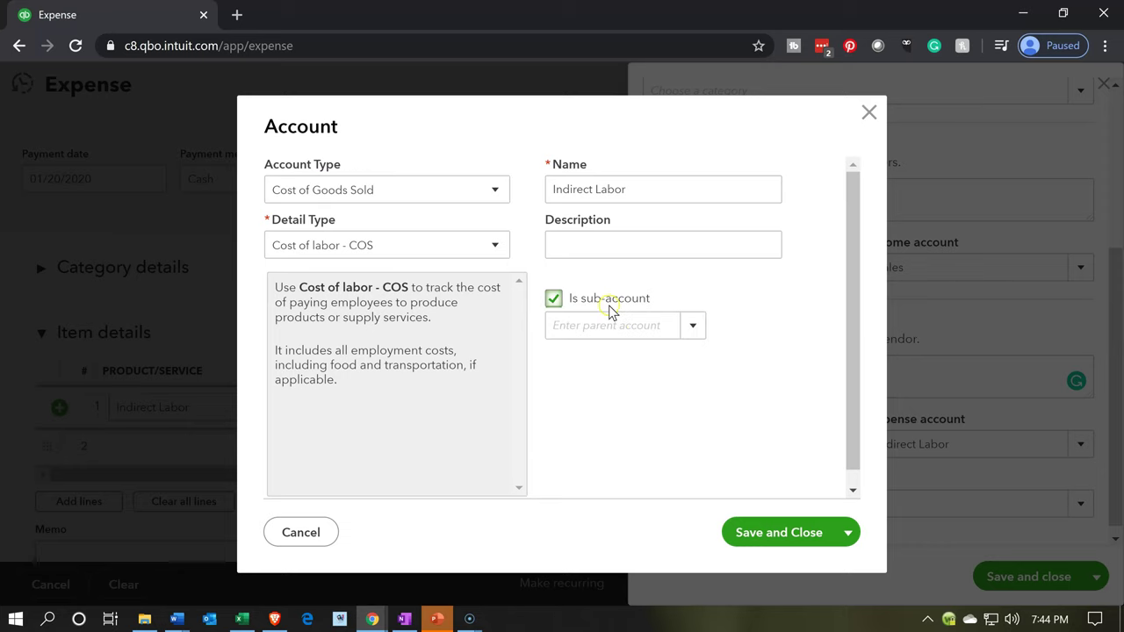
left_click(693, 329)
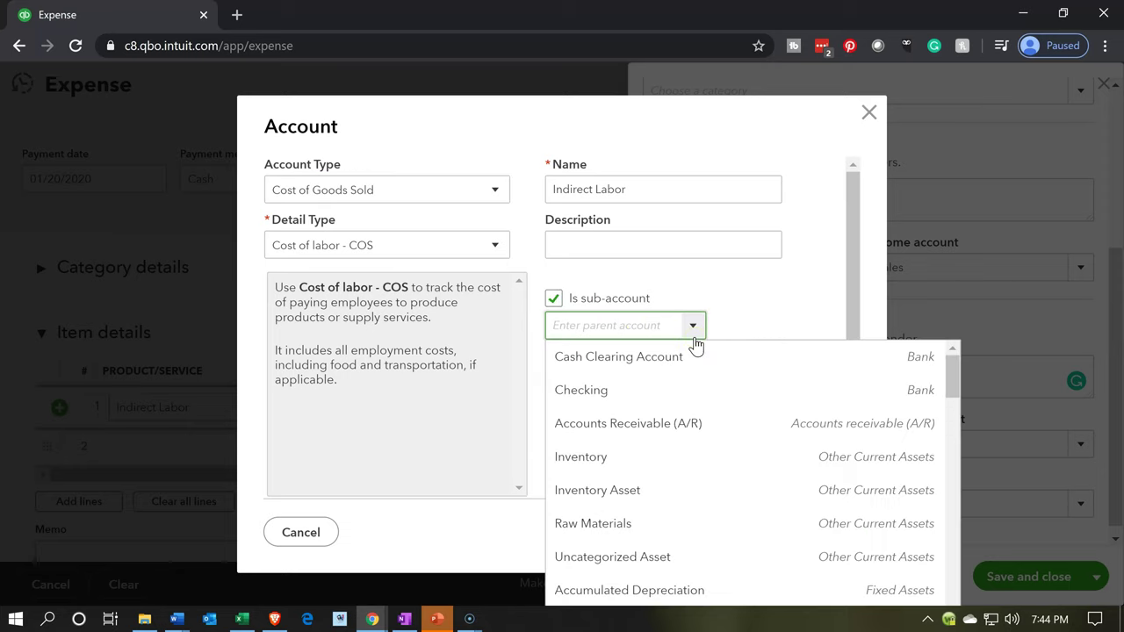
scroll(696, 444, "down", 5)
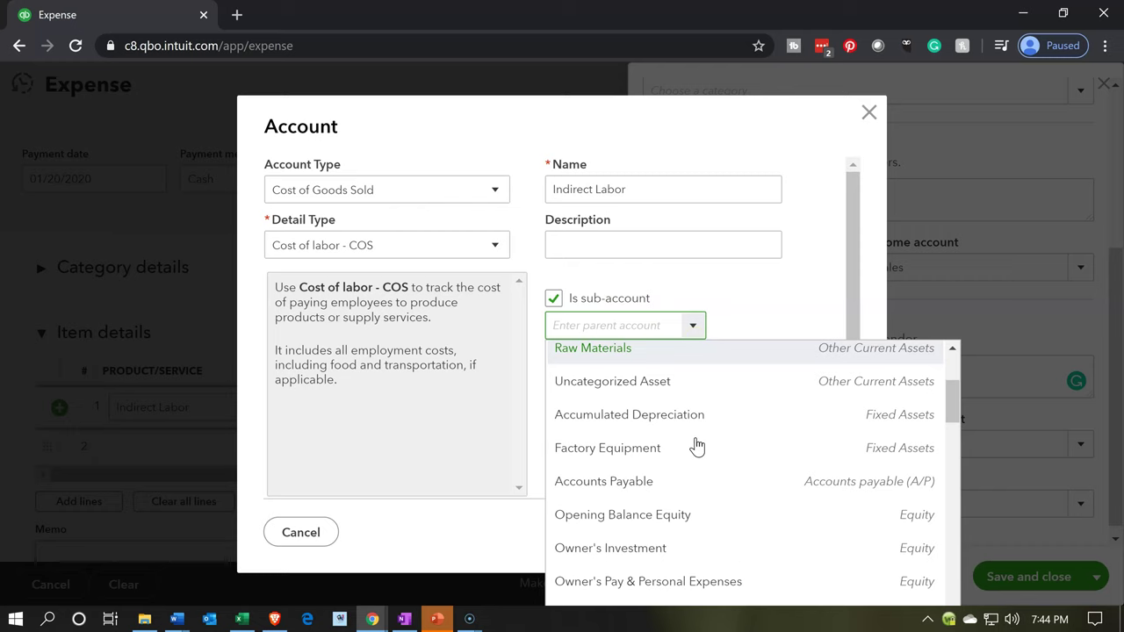
scroll(697, 446, "down", 5)
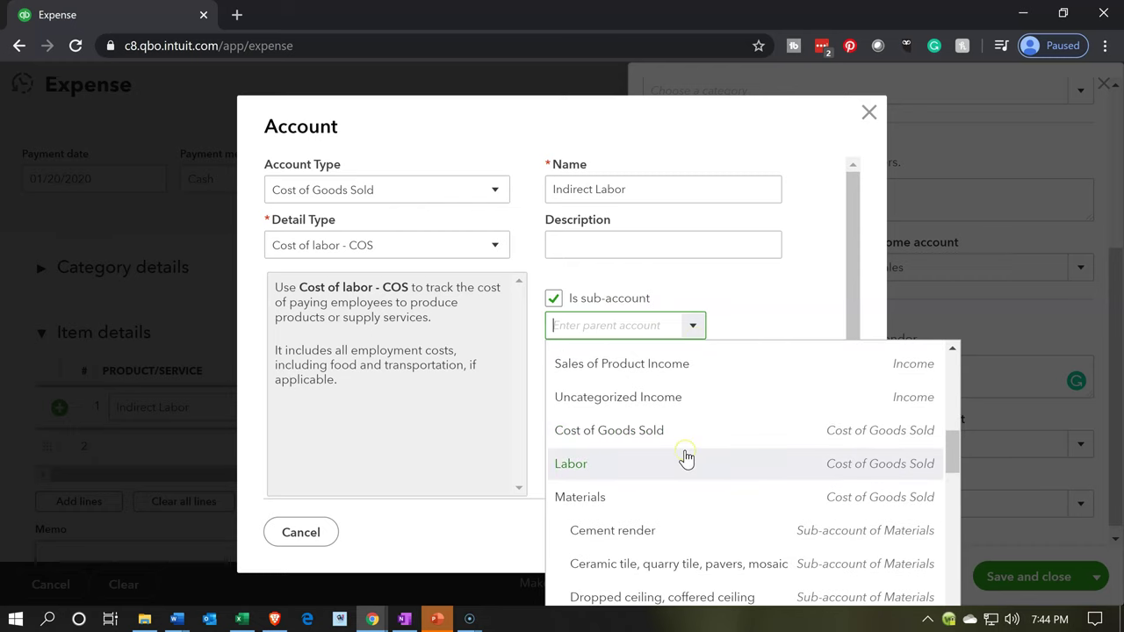
left_click(686, 468)
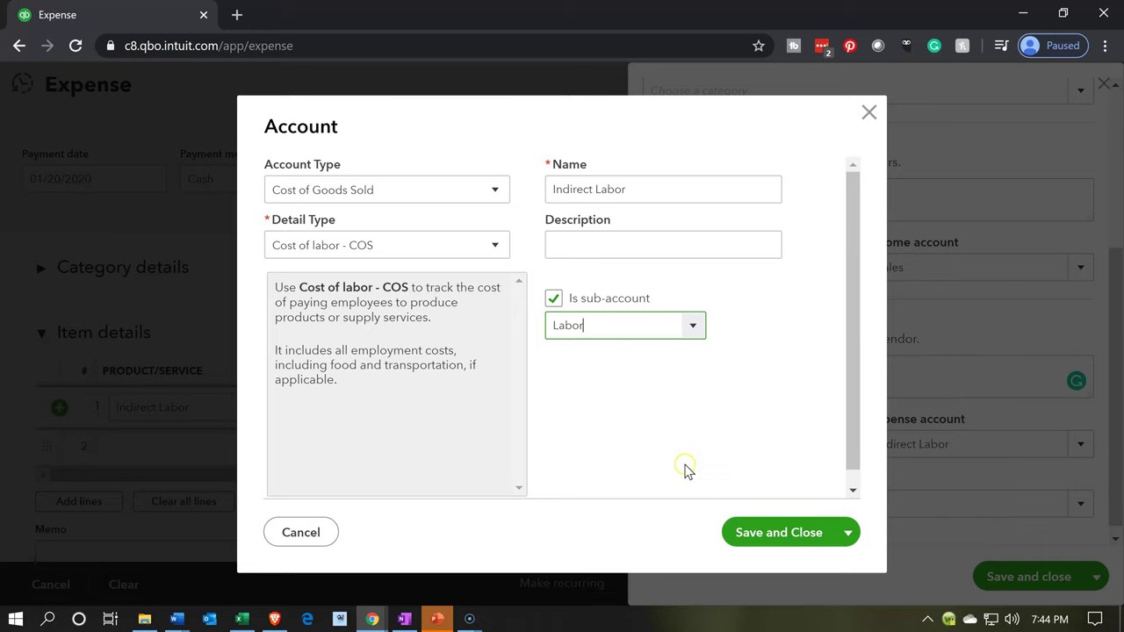
left_click(731, 538)
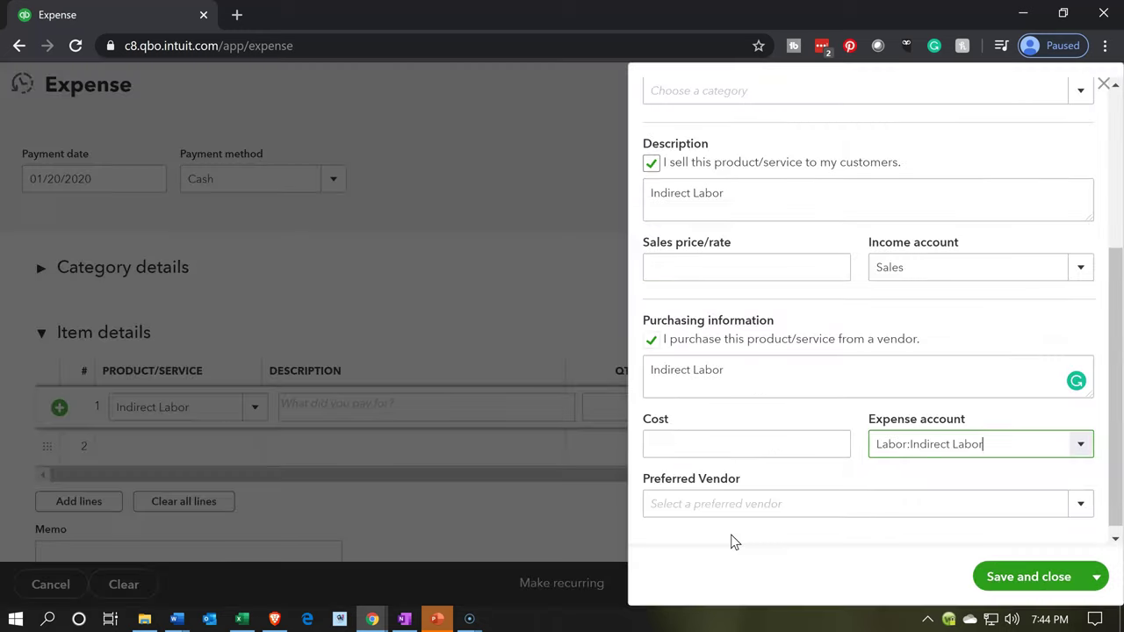
left_click(1006, 580)
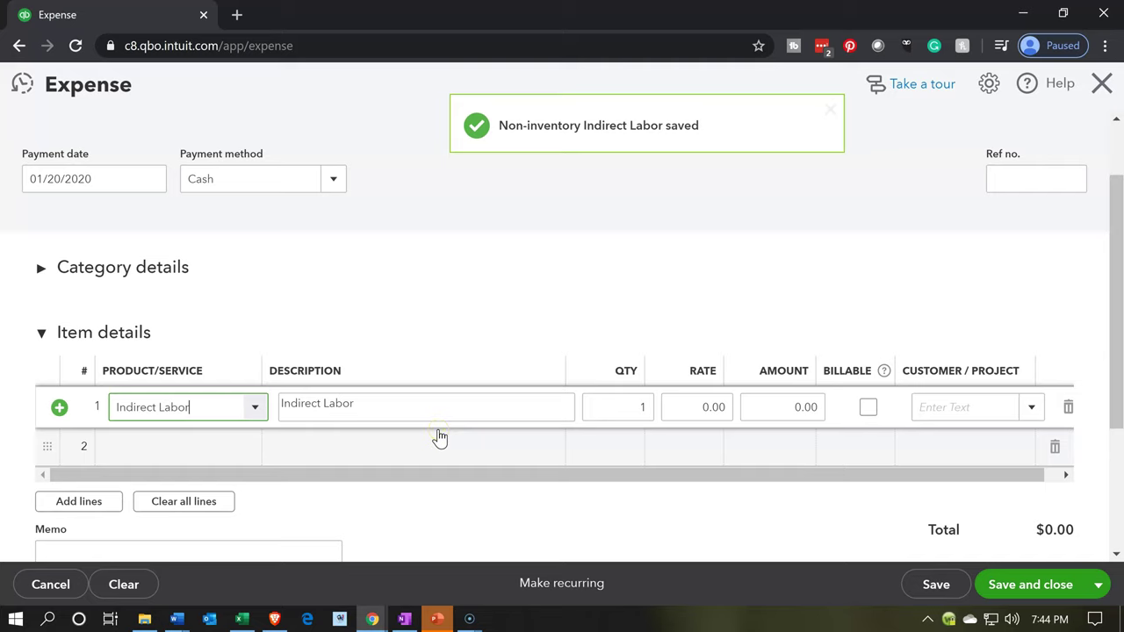
- Switch to the Excel workbook and inspect the 1/20 factory overhead allocation in Job 14's cost record, T9
key("Tab")
key("Tab")
key("Tab")
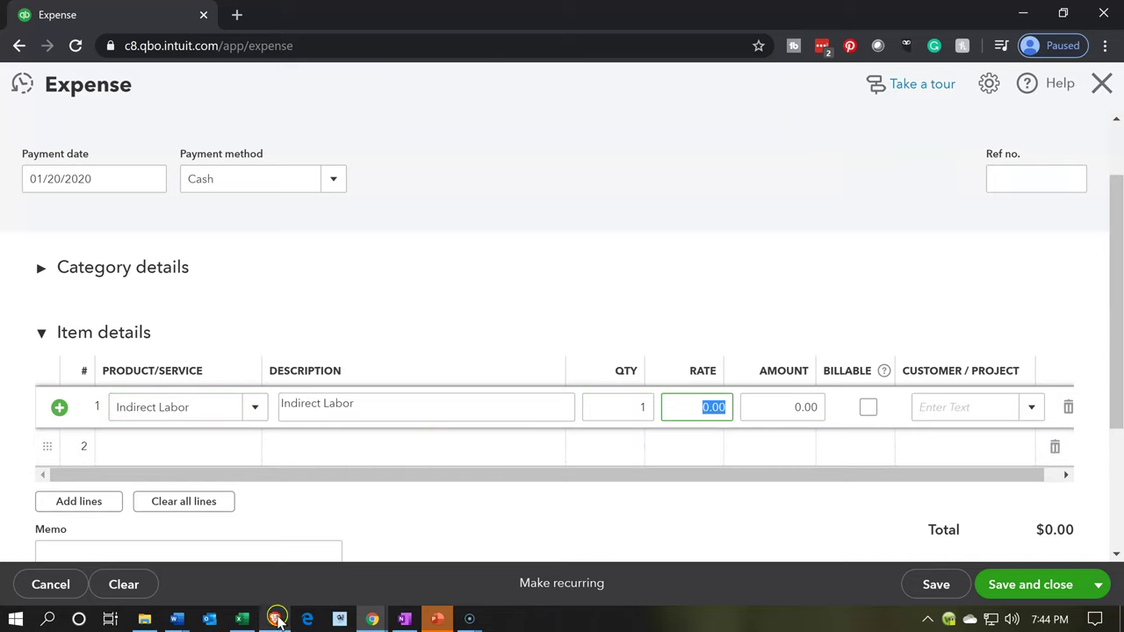
left_click(243, 619)
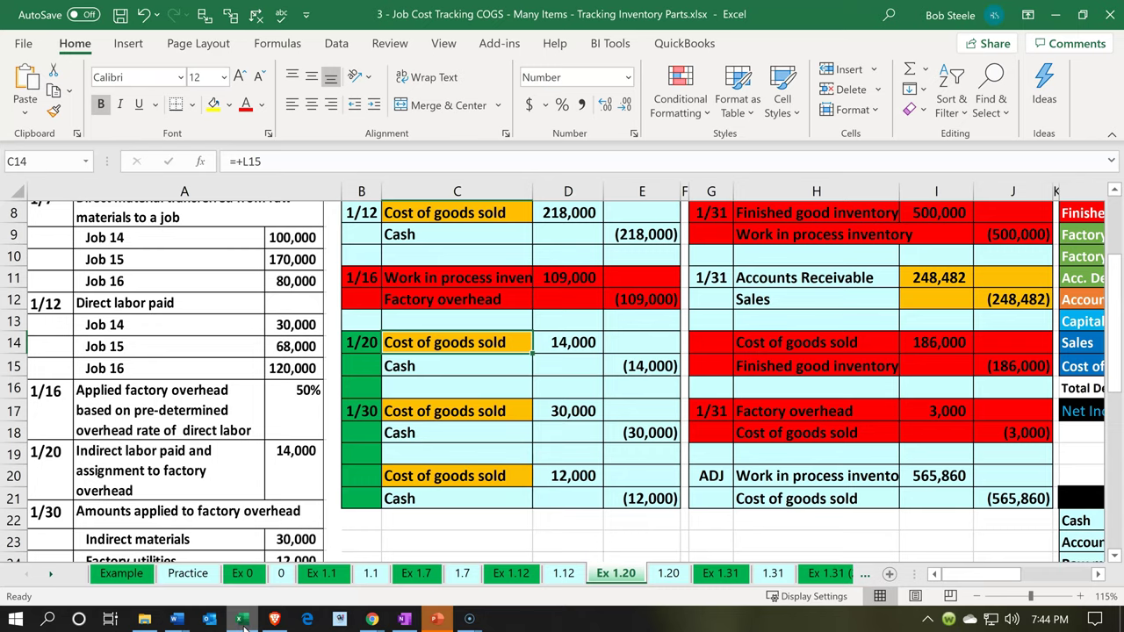
left_click(459, 363)
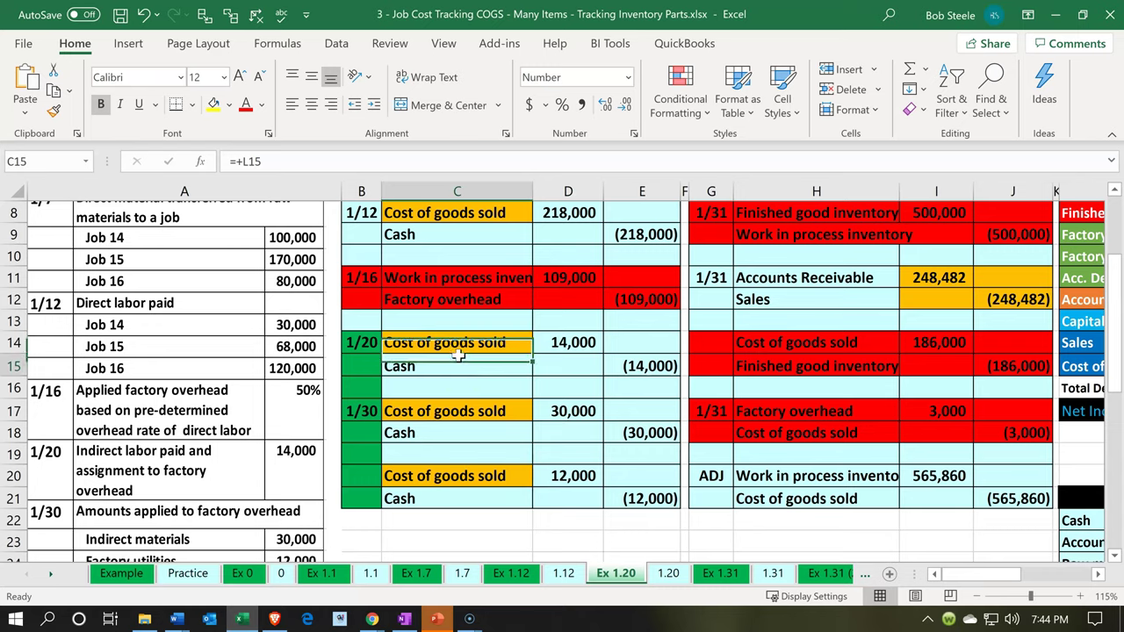
key("Right")
key("Right")
key("Right")
key("Right")
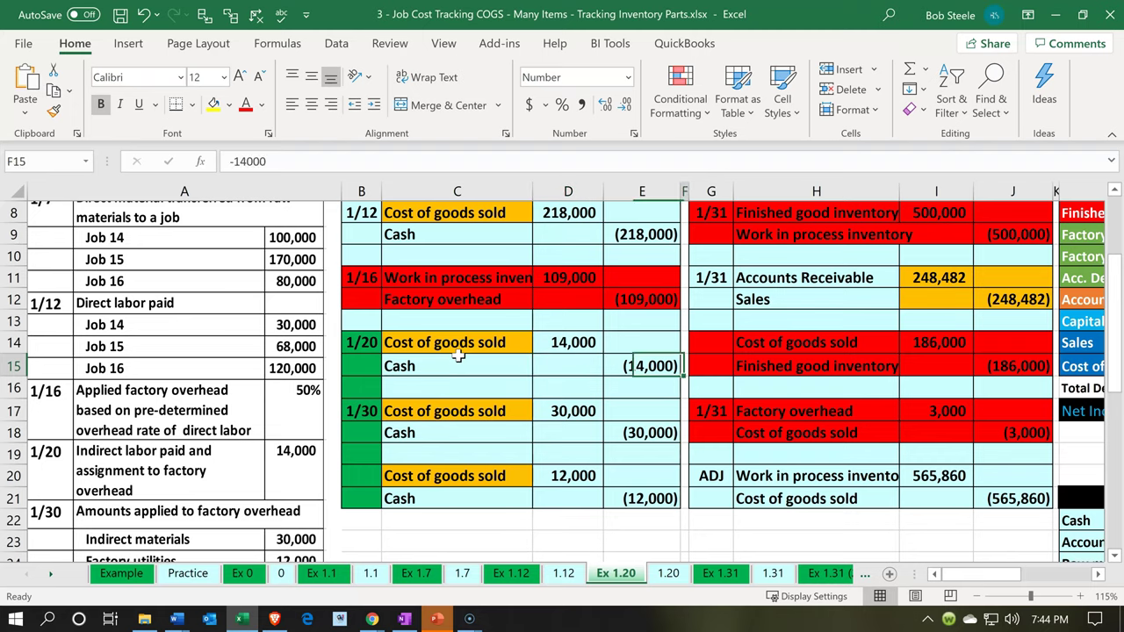
key("Right")
key("Right")
key("Right")
key("Right")
key("Right")
key("Right")
key("Right")
key("Right")
key("Right")
key("Right")
key("Right")
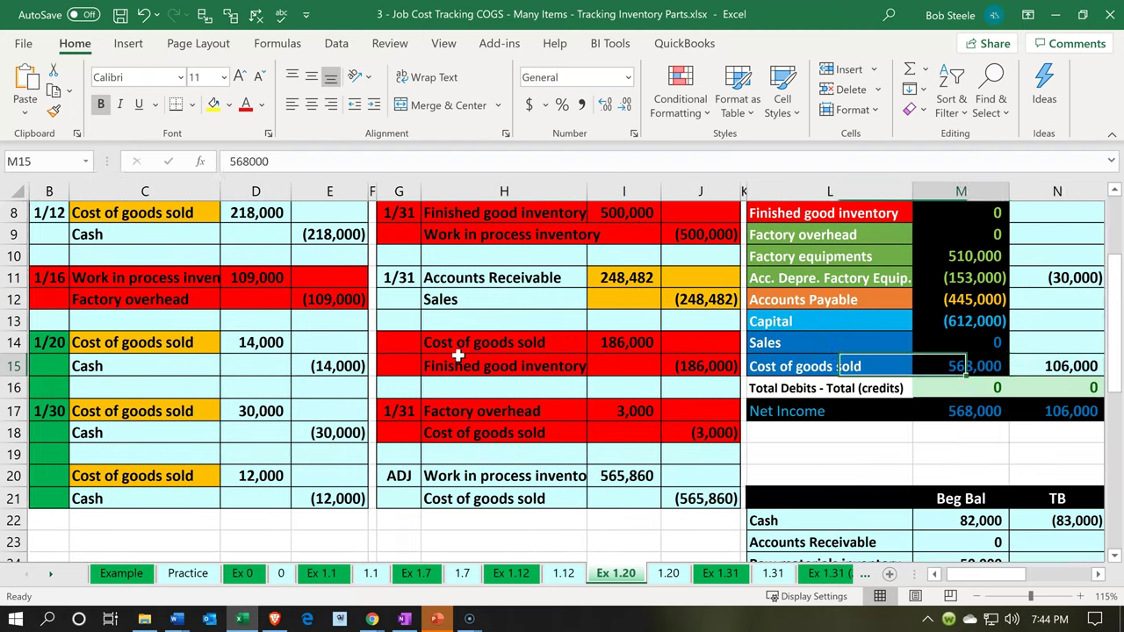
key("Right")
key("Right")
key("Right")
key("Right")
key("Right")
key("Right")
key("Right")
key("Right")
key("Right")
key("Right")
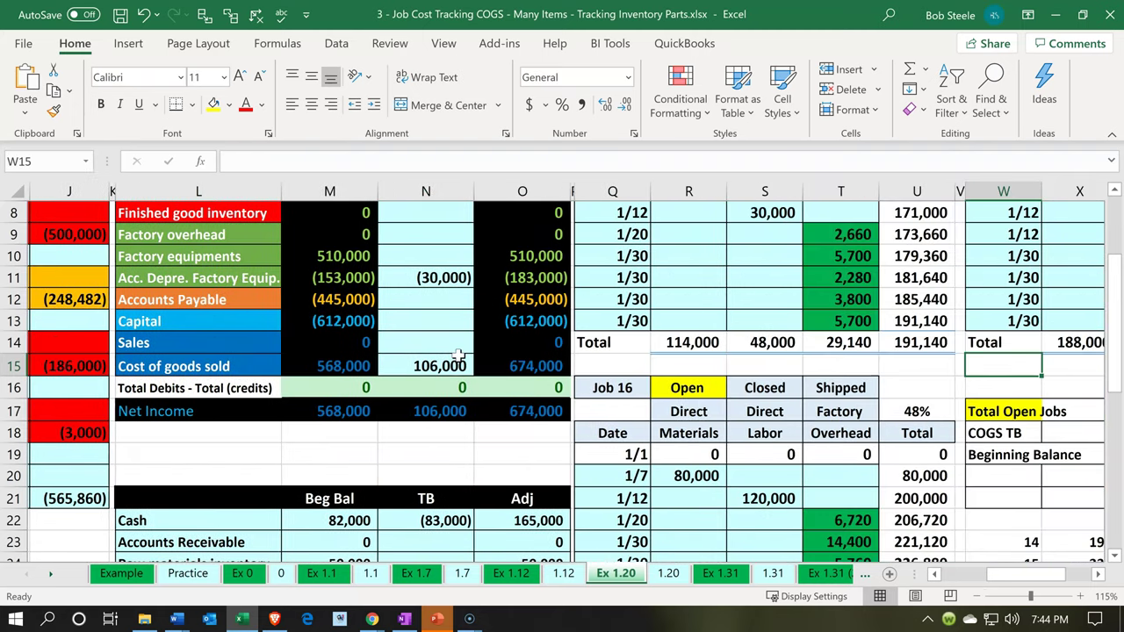
key("Right")
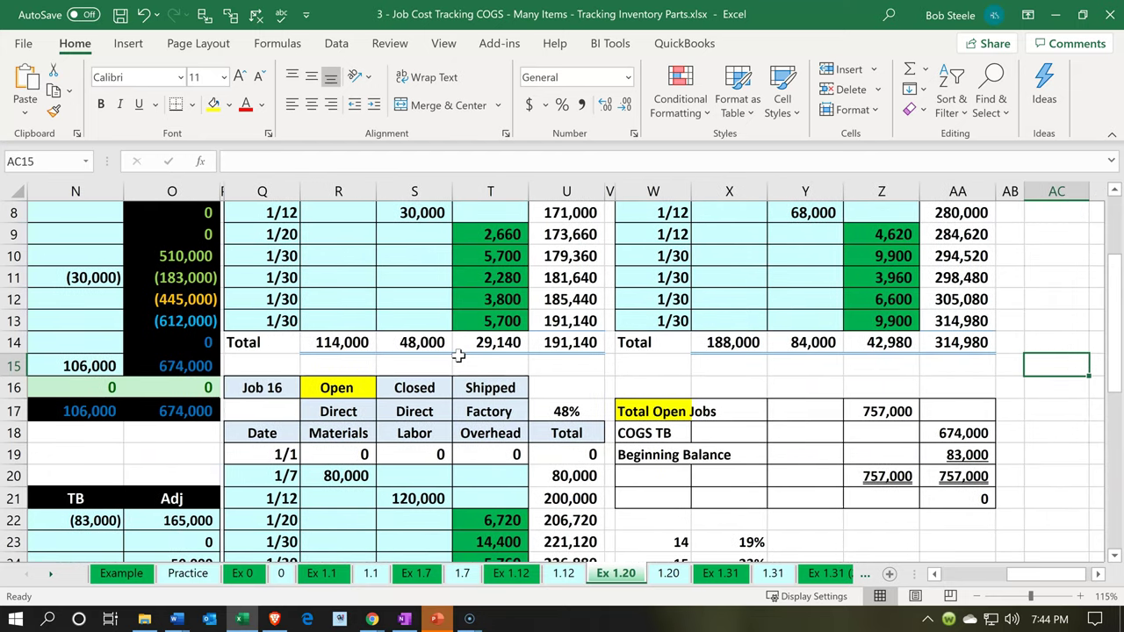
left_click(496, 236)
scroll(466, 300, "up", 2)
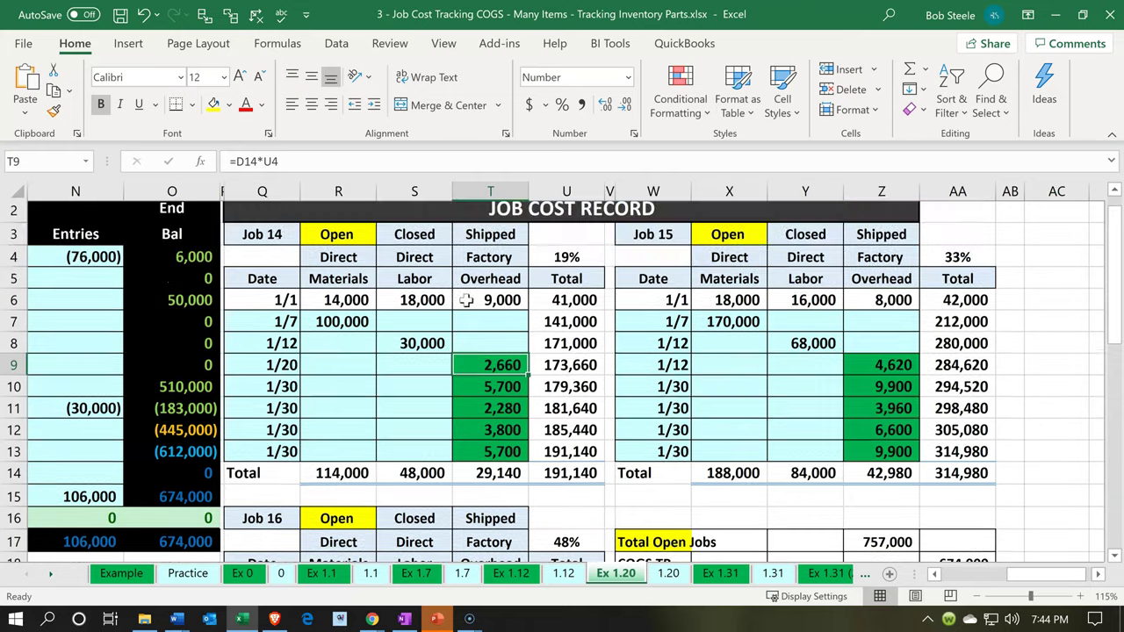
- Switch back to the QuickBooks Online expense and set the first Indirect Labor line's rate to 2,660
left_click(241, 619)
left_click(734, 410)
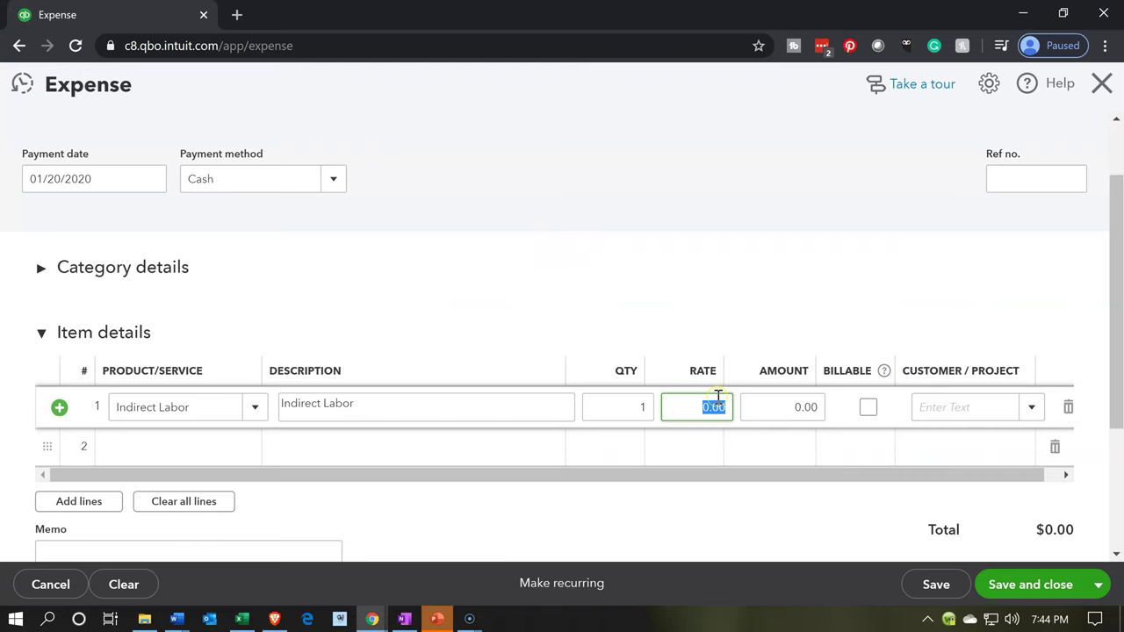
type("2660")
key("Tab")
key("Tab")
left_click(909, 426)
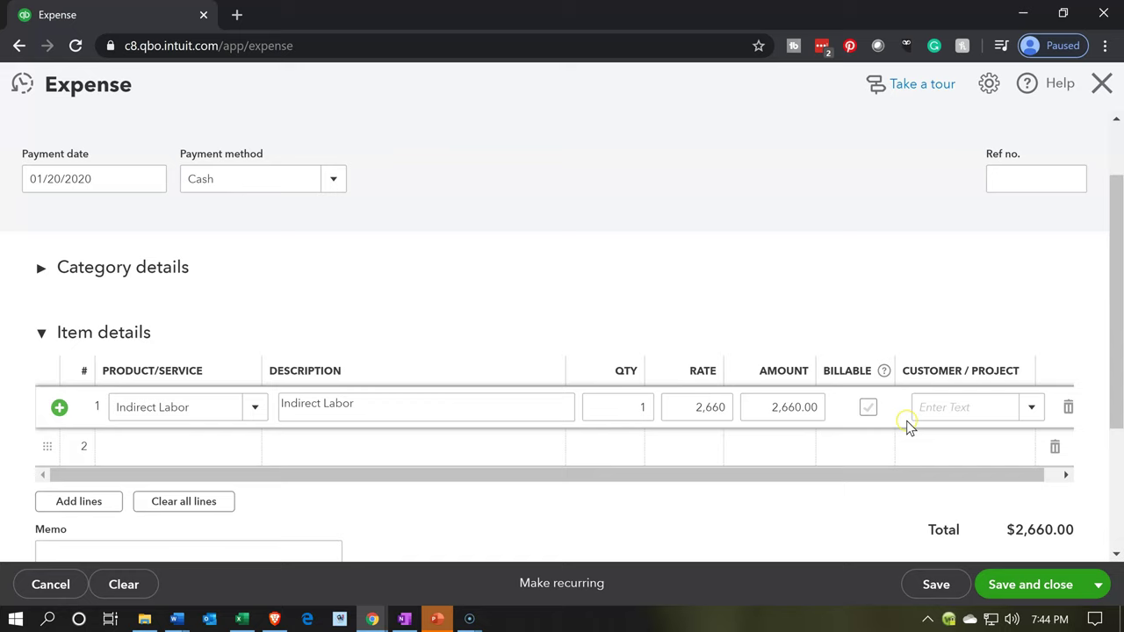
- Mark the first Indirect Labor line as billable and assign it to project 14 of Customer 1
left_click(870, 412)
key("Tab")
type("14")
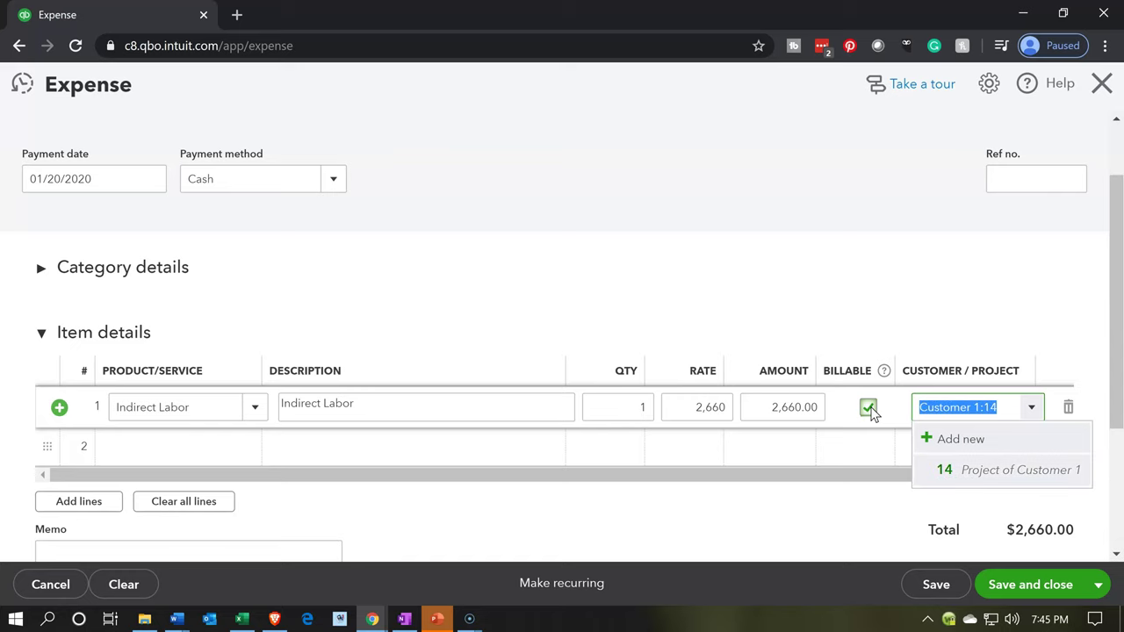
key("Return")
key("Tab")
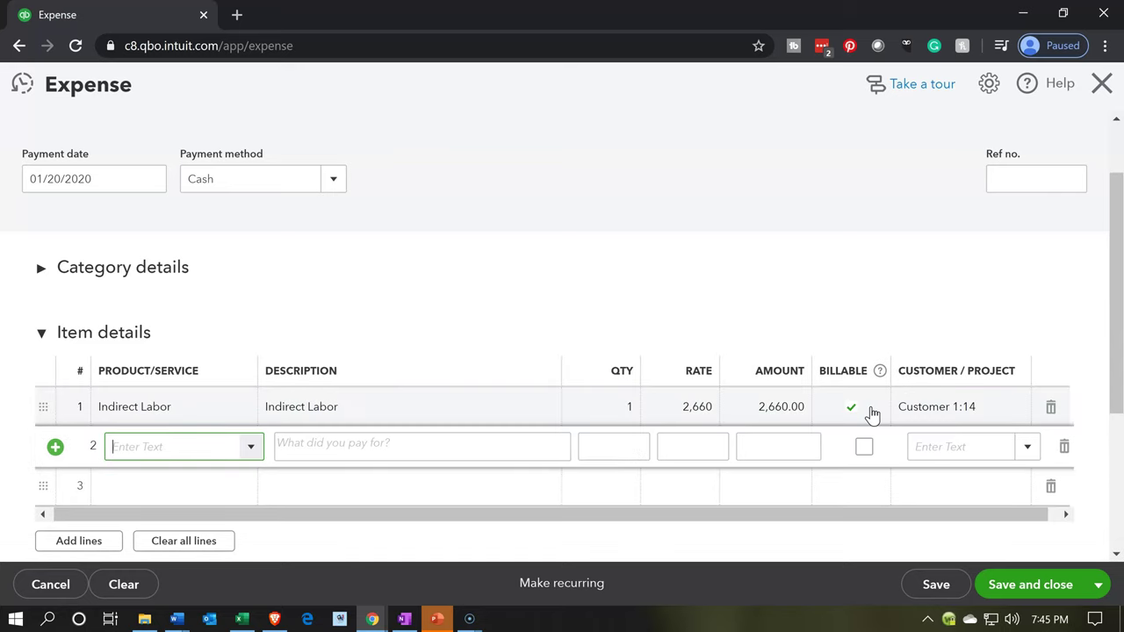
- Add Indirect Labor as the second item line, and switch to the Excel workbook to look up Job 15's factory overhead allocation
type("Inr")
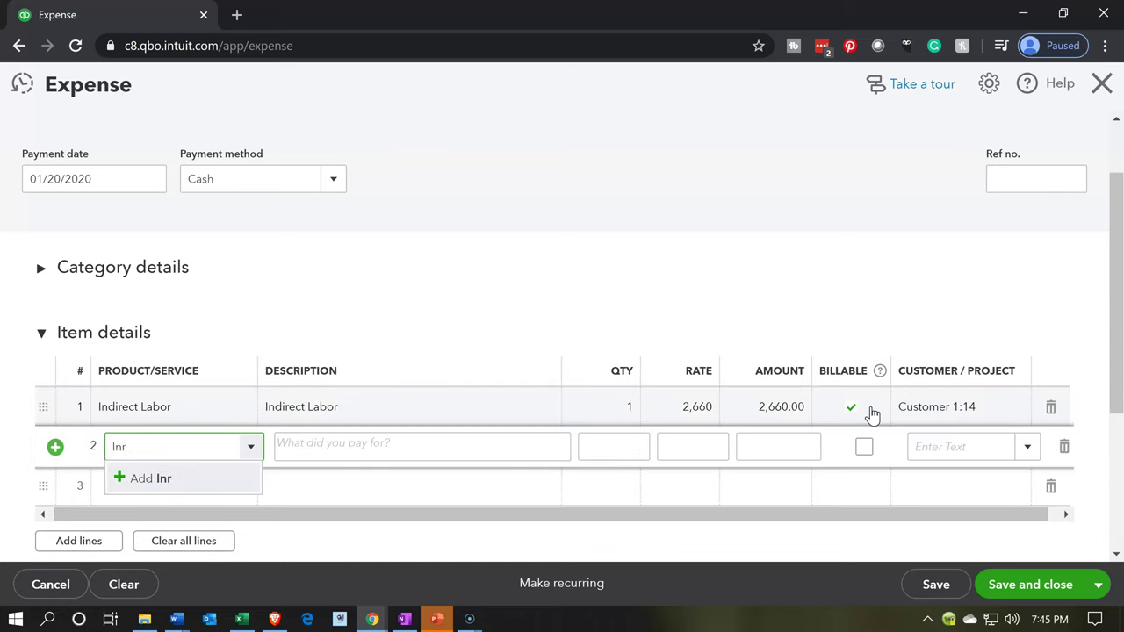
type("direct Labor")
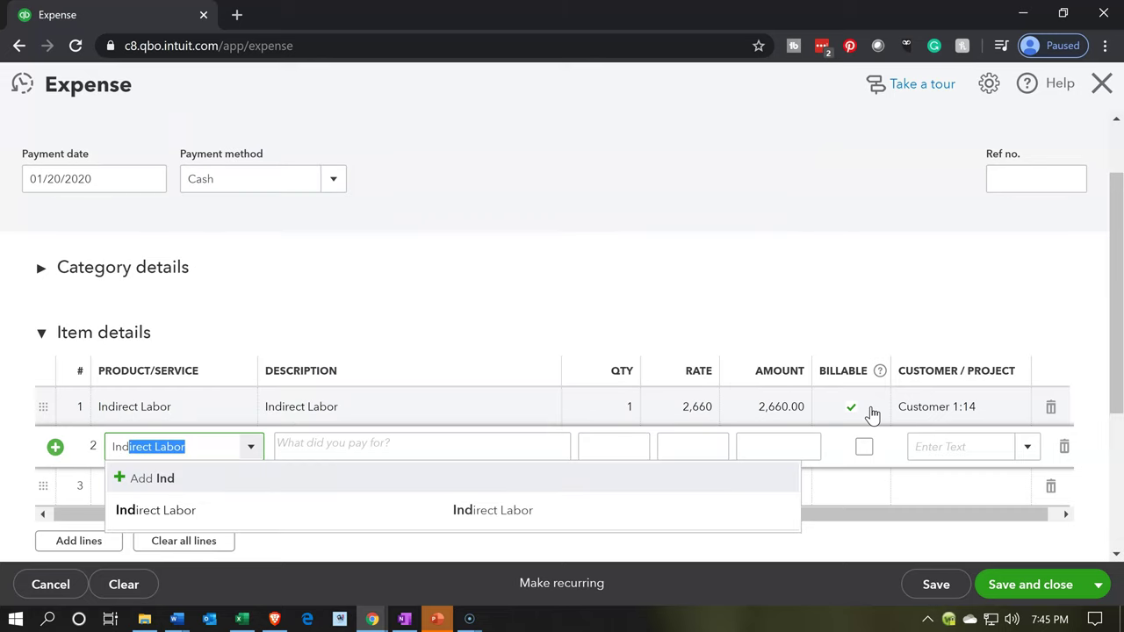
key("Tab")
key("Tab")
key("Tab")
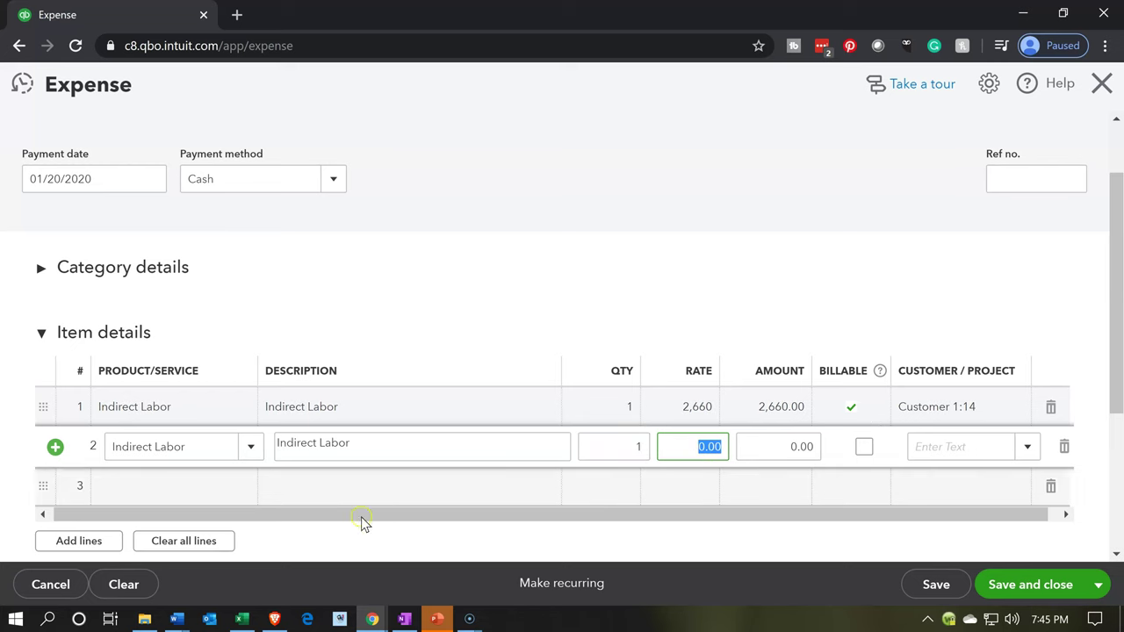
left_click(243, 620)
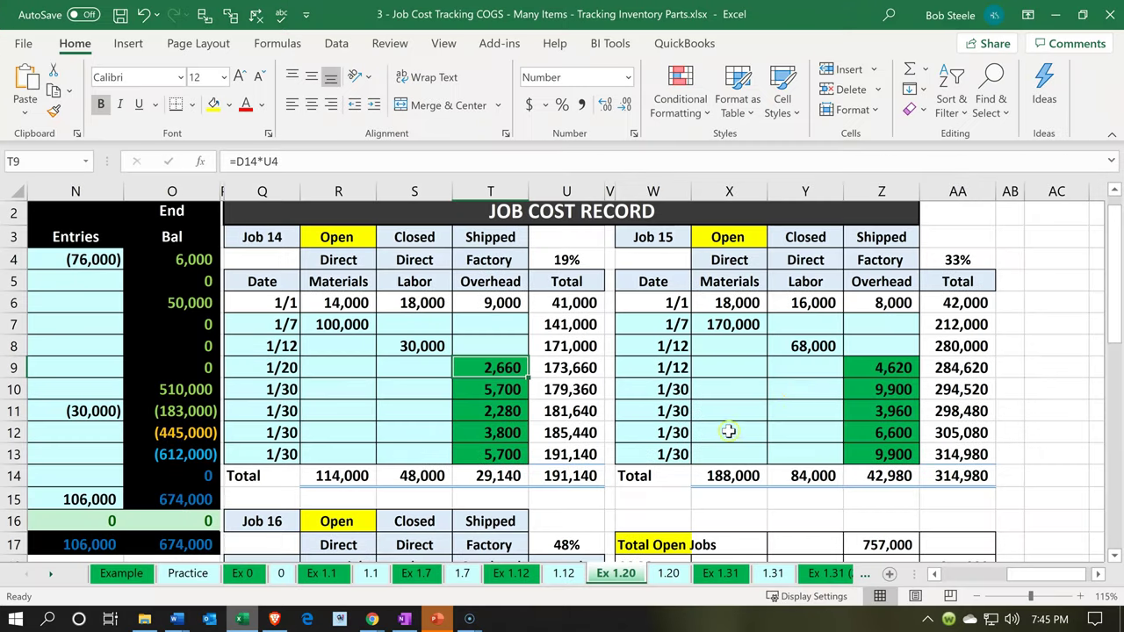